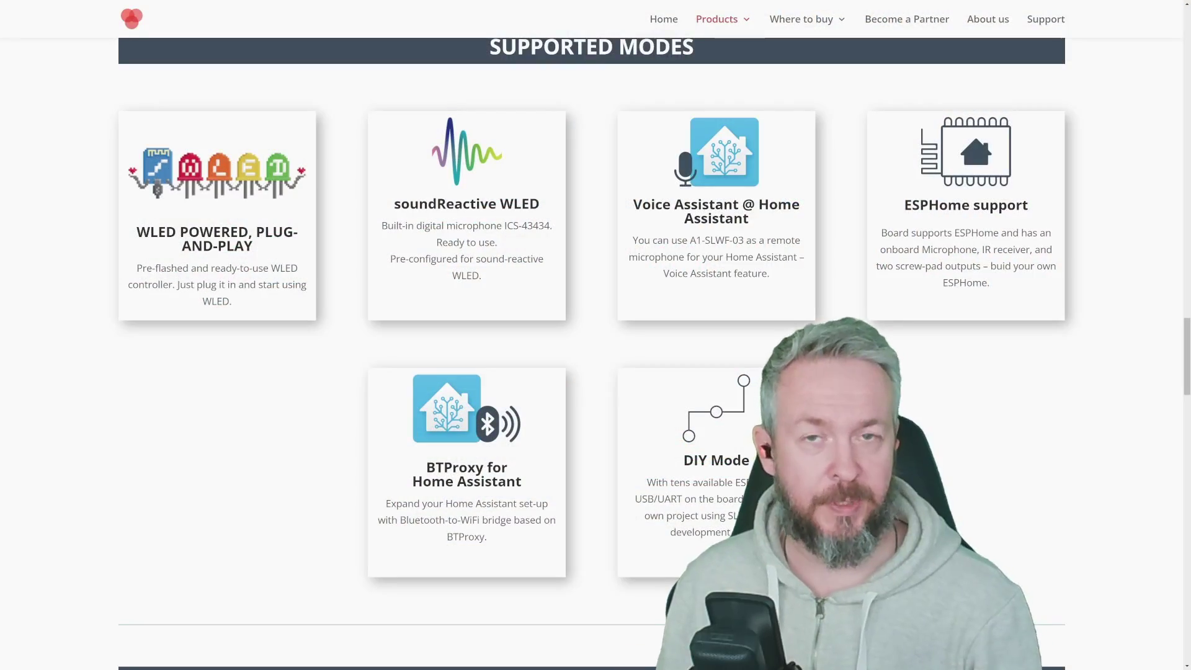
{"action": "scroll", "coordinate": [591, 335], "scroll_direction": "down", "scroll_amount": 2}
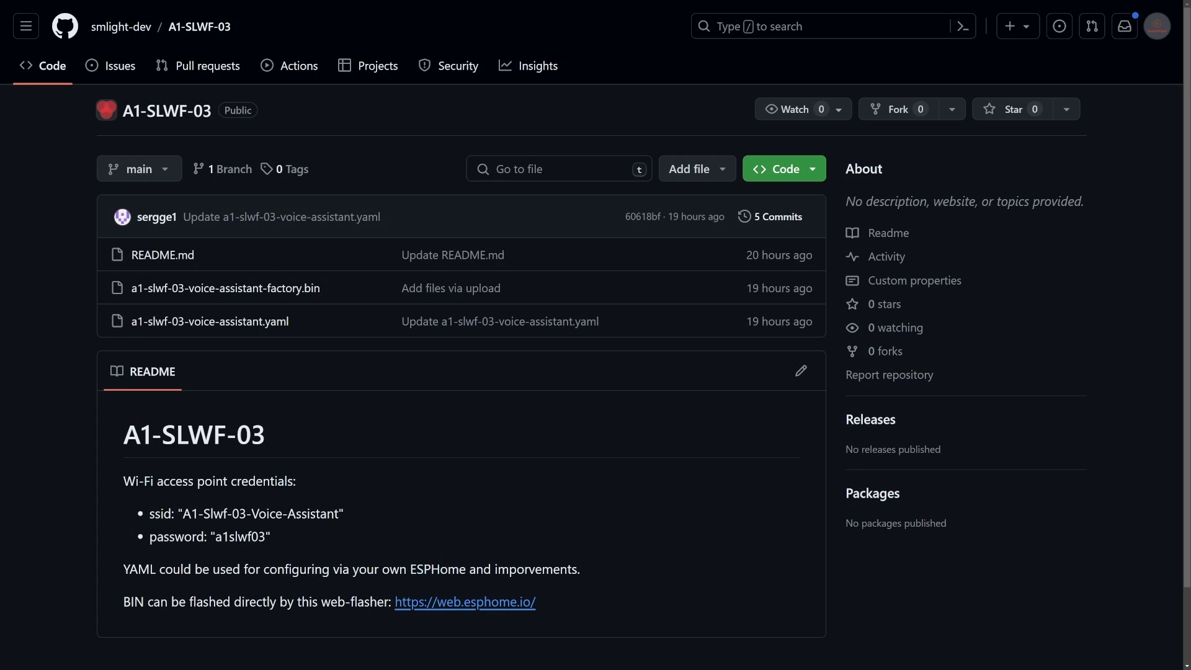
- Open a1-slwf-03-voice-assistant.yaml in the A1-SLWF-03 repo and scroll through its ESPHome code
{"action": "scroll", "coordinate": [595, 335], "scroll_direction": "down", "scroll_amount": 3}
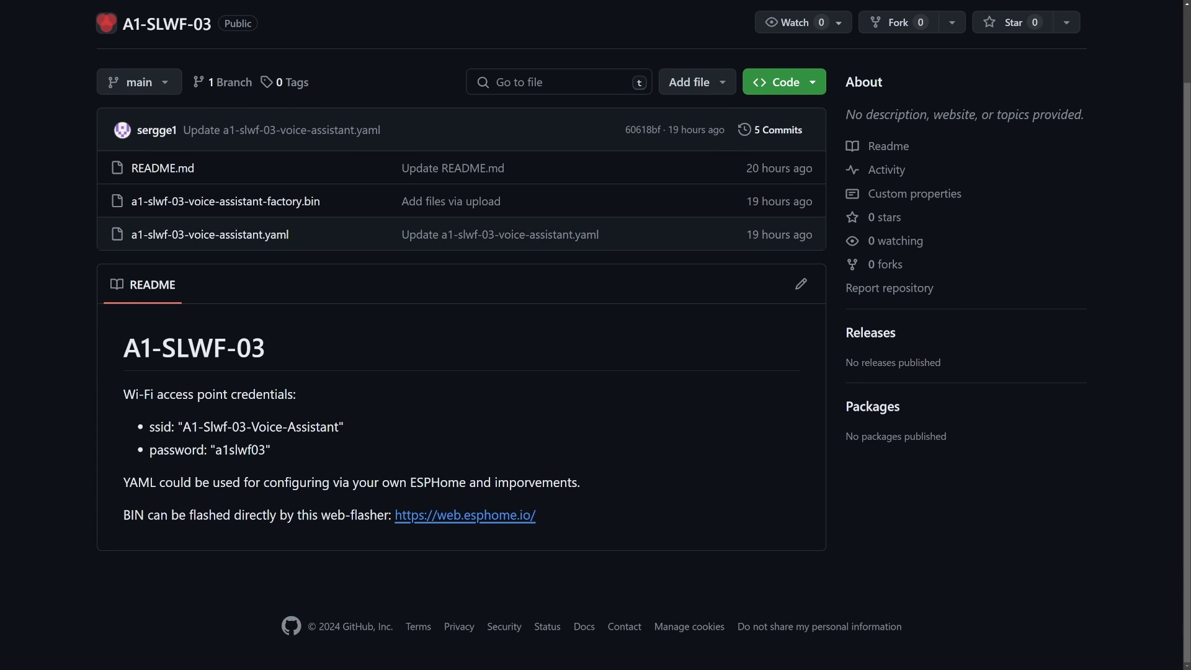
{"action": "left_click", "coordinate": [226, 241]}
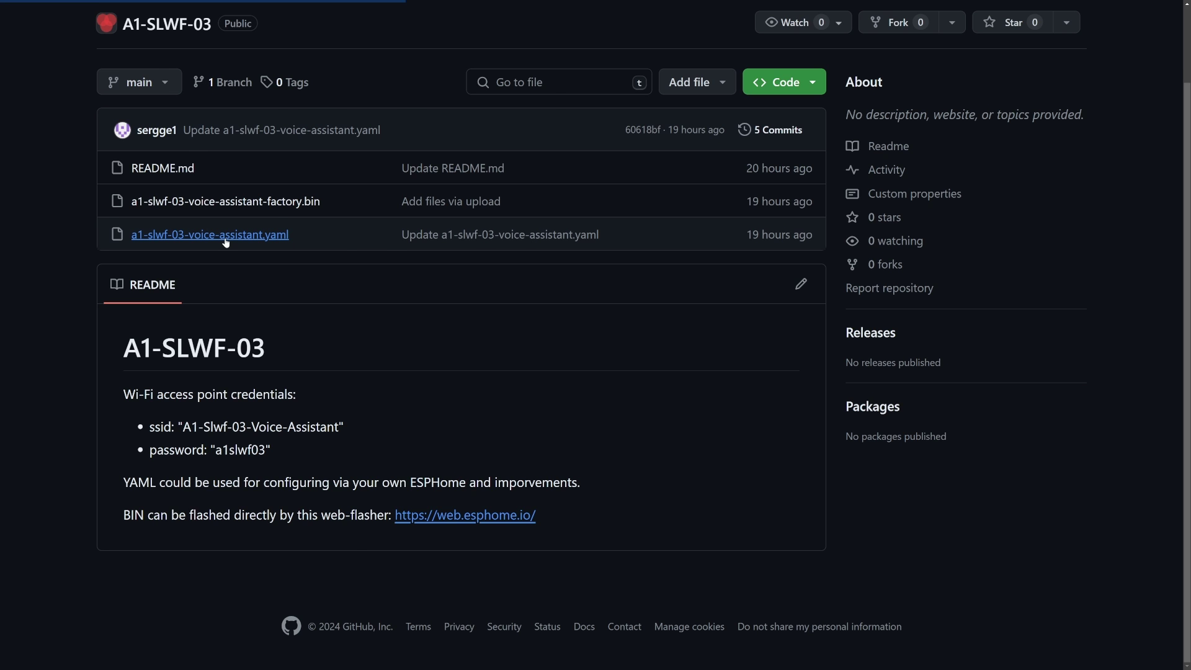
{"action": "scroll", "coordinate": [640, 322], "scroll_direction": "down", "scroll_amount": 5}
{"action": "scroll", "coordinate": [641, 325], "scroll_direction": "down", "scroll_amount": 7}
{"action": "scroll", "coordinate": [641, 324], "scroll_direction": "down", "scroll_amount": 6}
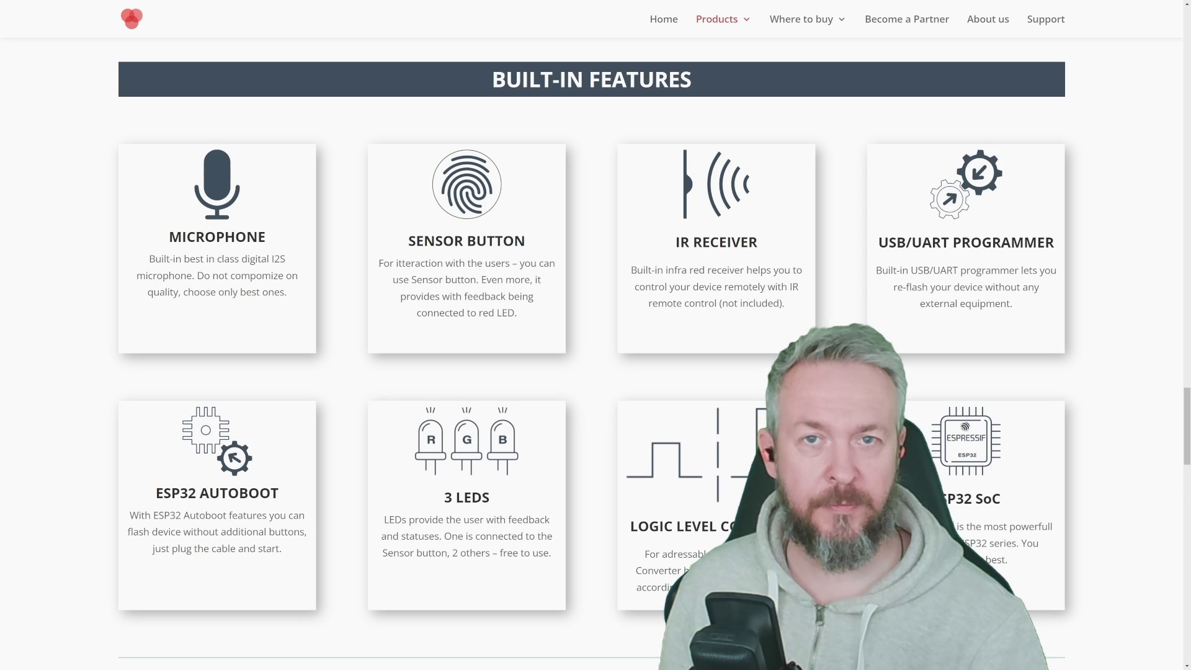
{"action": "scroll", "coordinate": [592, 373], "scroll_direction": "down", "scroll_amount": 3}
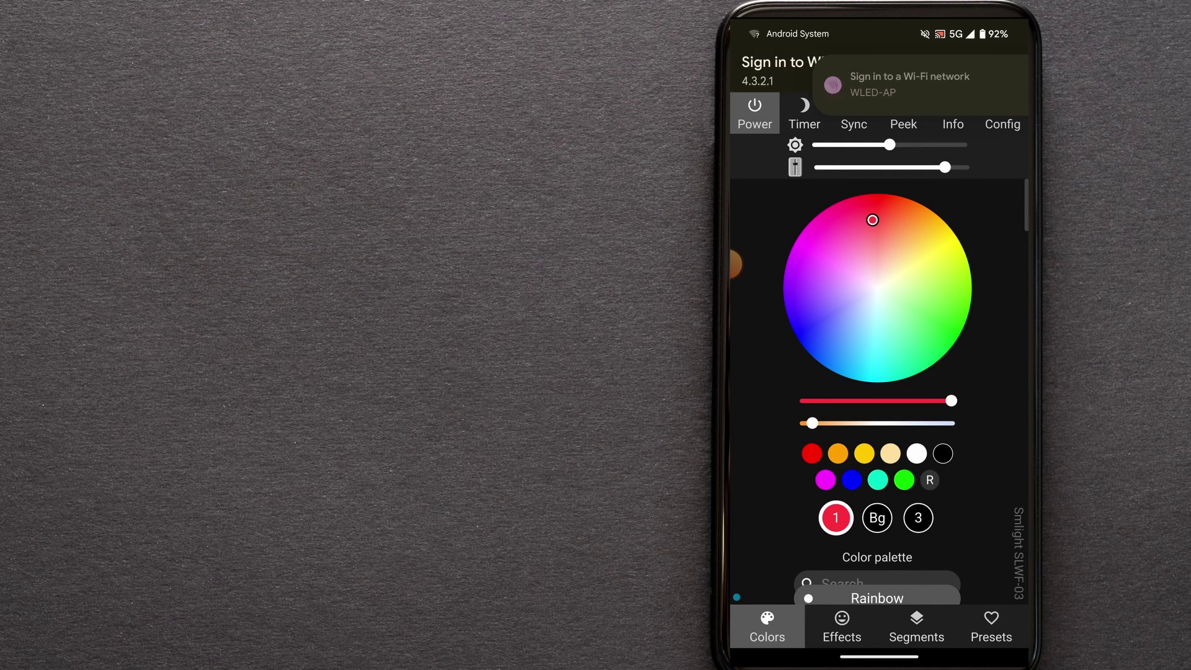
- Go to Config > WiFi Setup and select the Network name (SSID) field
{"action": "left_click", "coordinate": [1003, 115]}
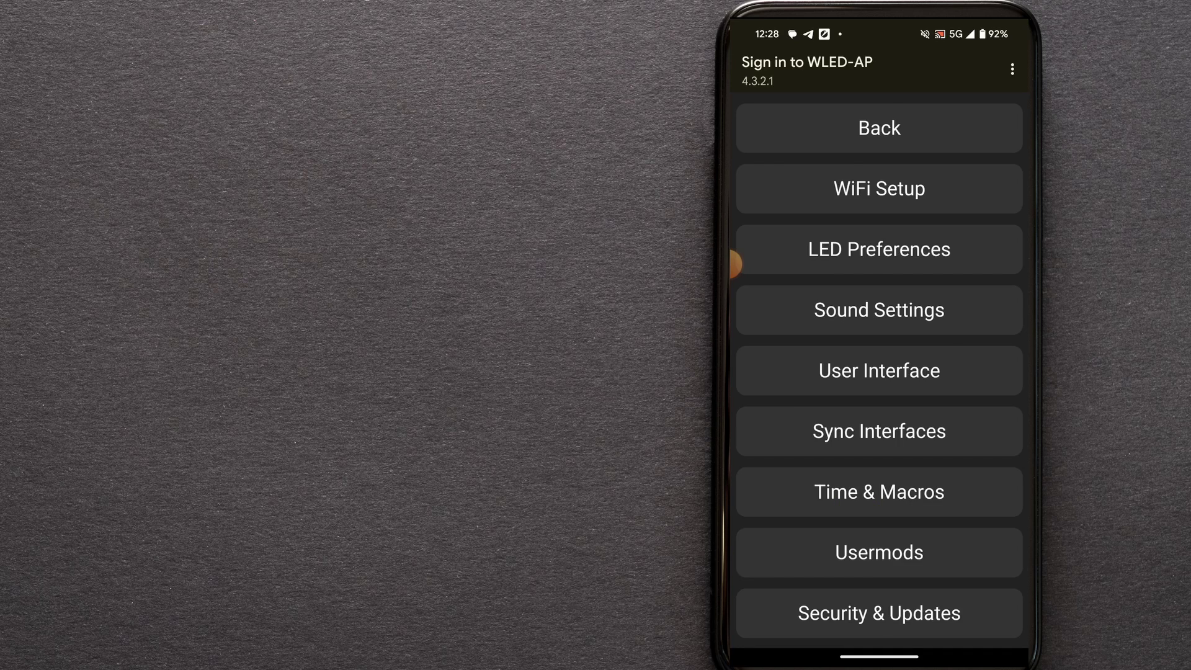
{"action": "left_click", "coordinate": [879, 188]}
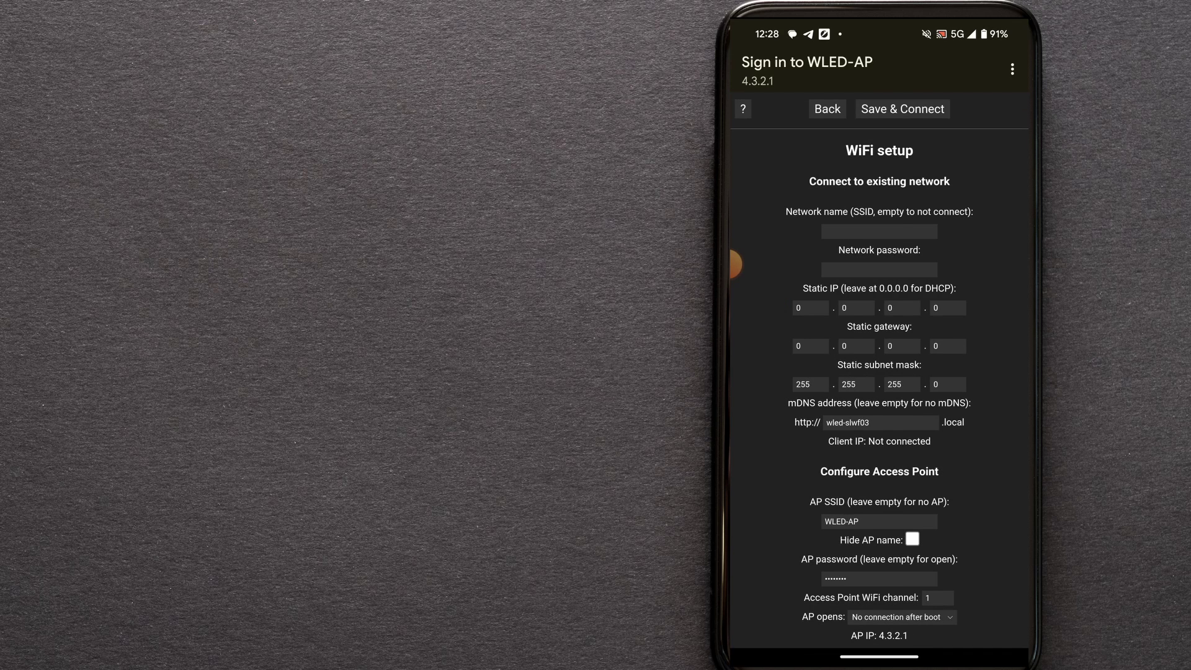
{"action": "left_click", "coordinate": [879, 231]}
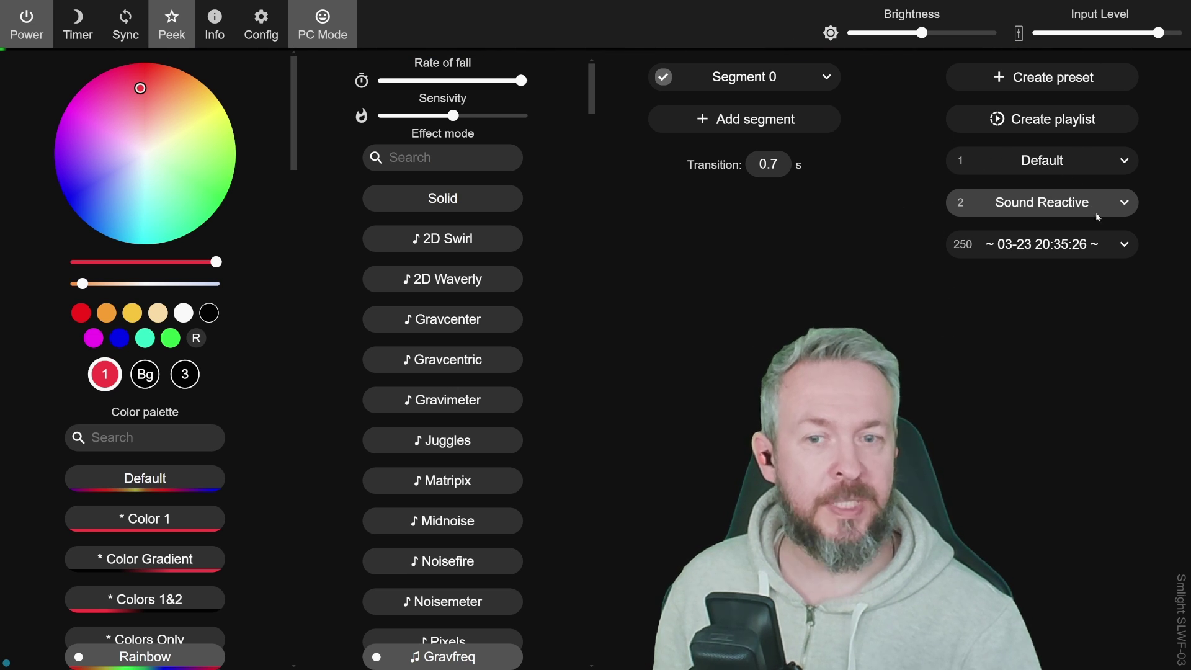
- Load the Default preset, then the Sound Reactive preset running Gravfreq with Rainbow
{"action": "left_click", "coordinate": [1065, 160]}
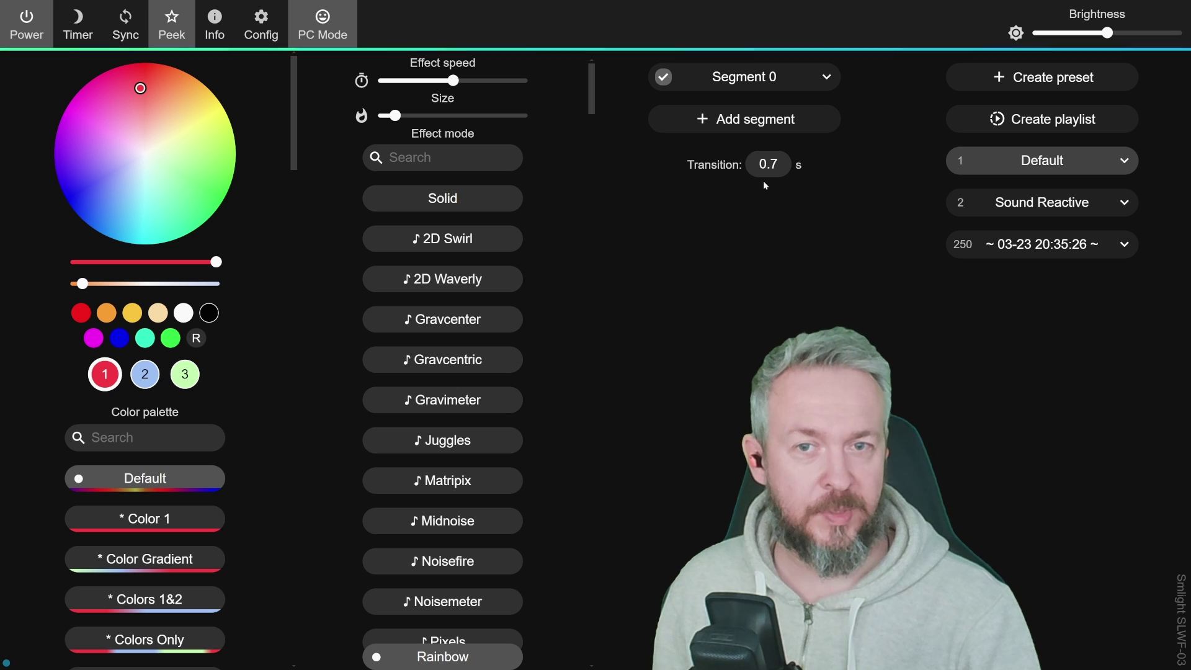
{"action": "left_click", "coordinate": [1036, 206]}
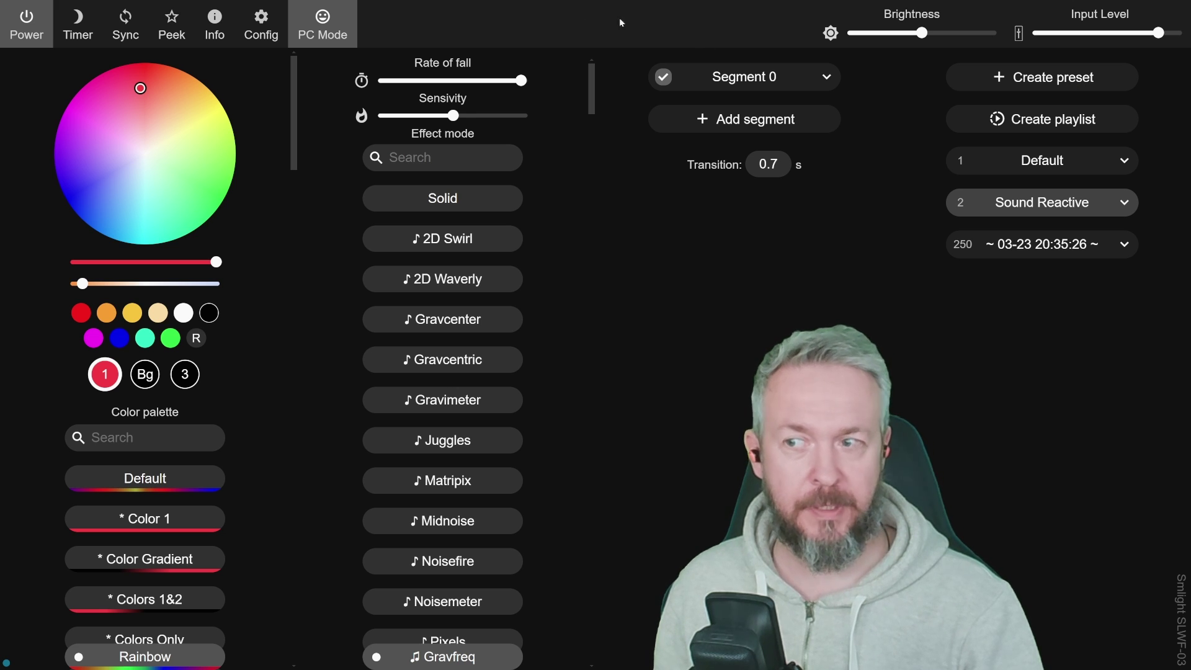
- Enable Peek and review the Strip type and WS281x output options in LED Preferences
{"action": "left_click", "coordinate": [163, 35]}
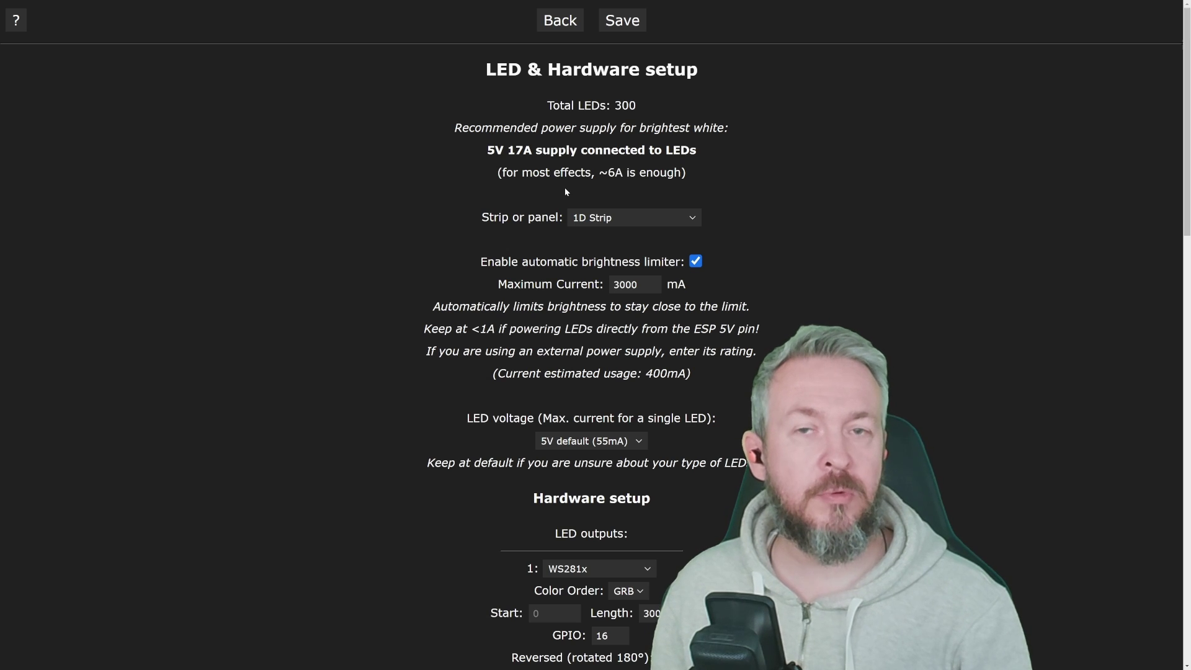
{"action": "left_click", "coordinate": [612, 220]}
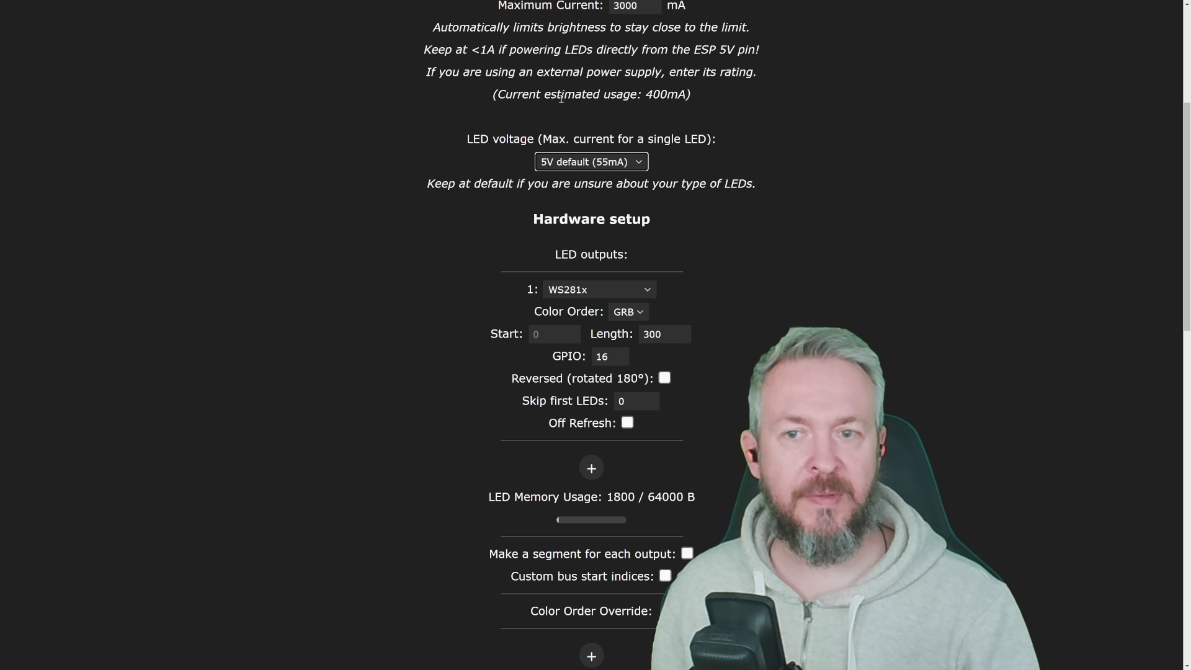
{"action": "scroll", "coordinate": [607, 151], "scroll_direction": "down", "scroll_amount": 2}
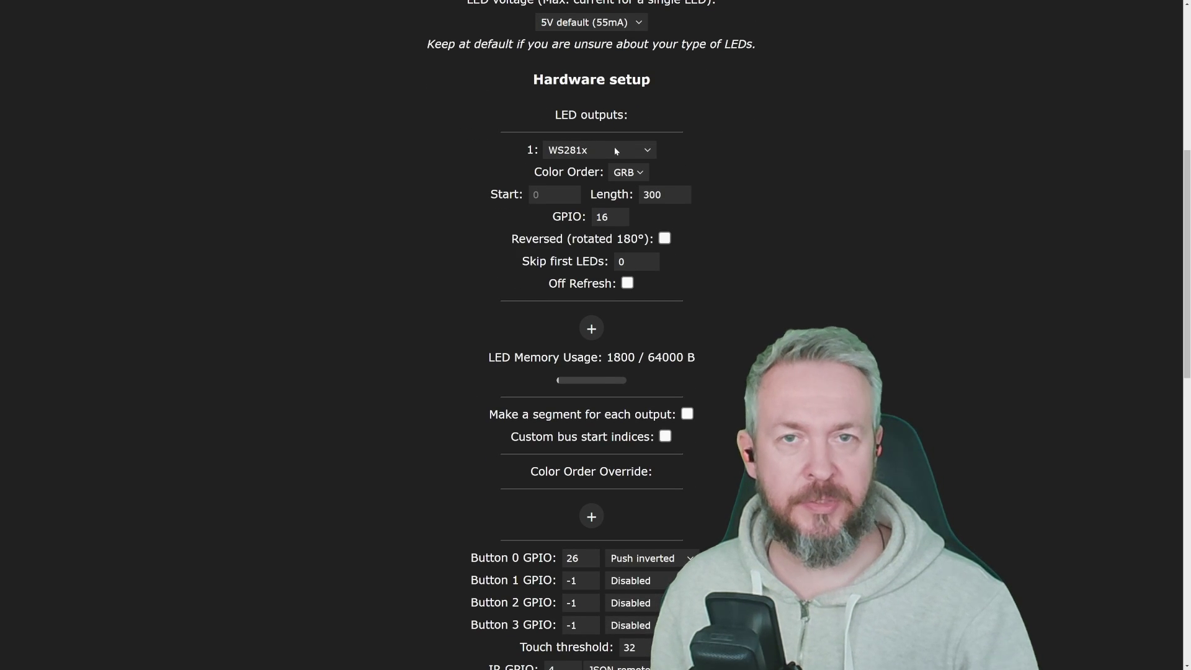
{"action": "left_click", "coordinate": [614, 146]}
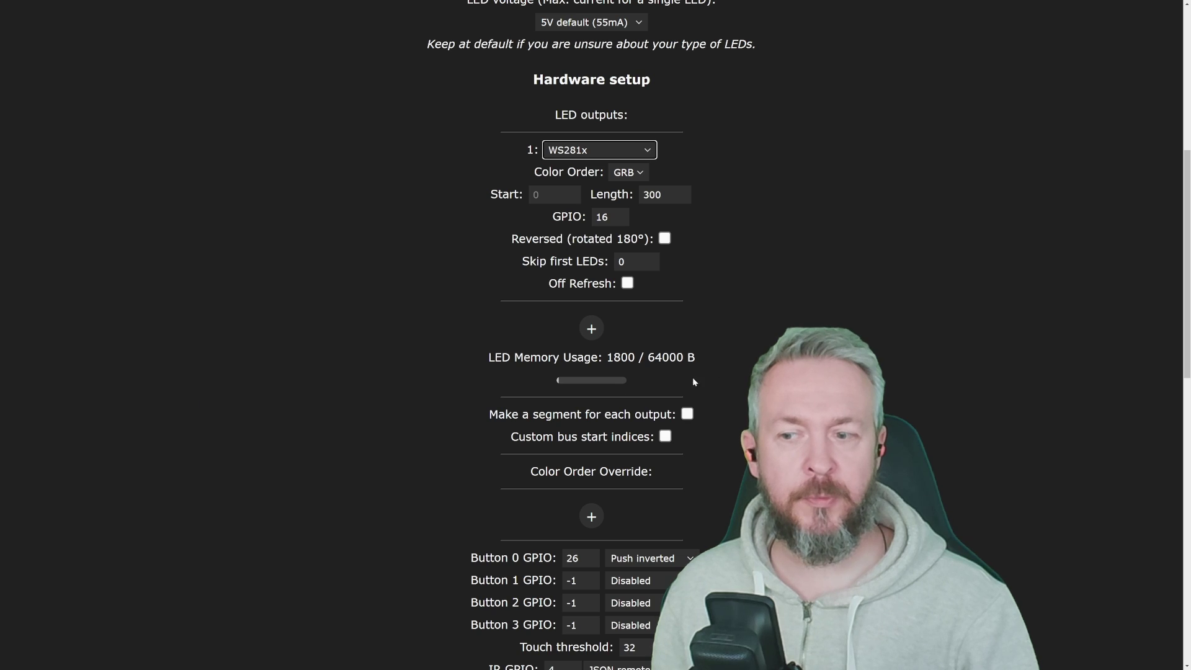
{"action": "scroll", "coordinate": [665, 238], "scroll_direction": "down", "scroll_amount": 3}
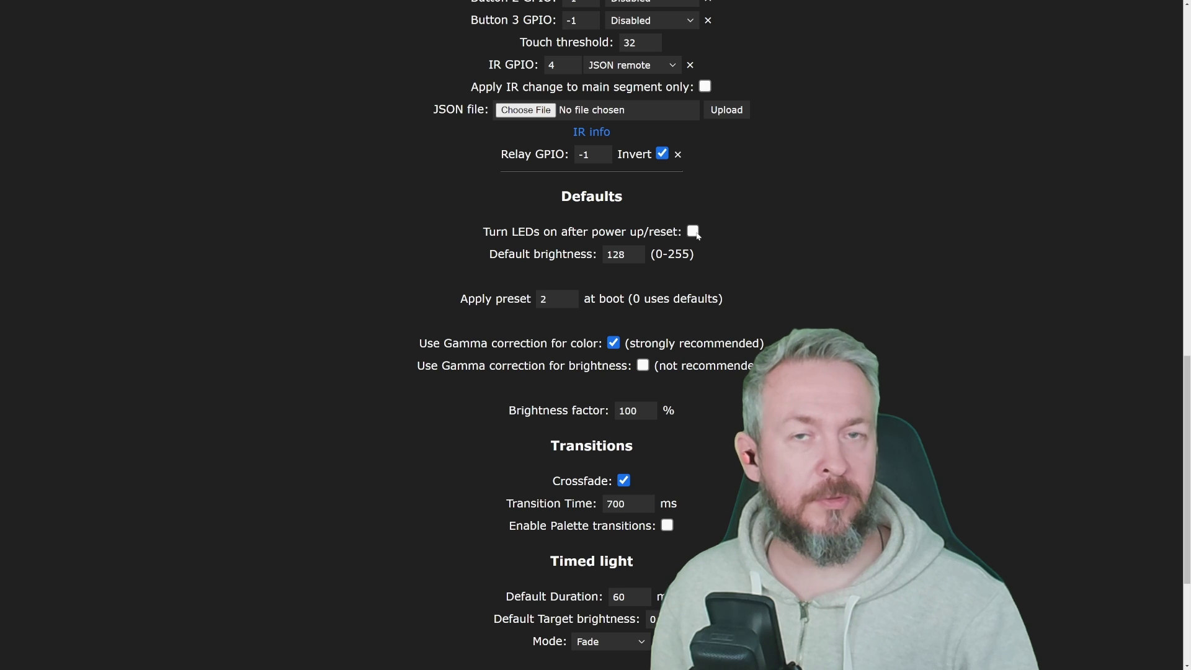
- Scroll to the bottom of the LED Preferences page
{"action": "scroll", "coordinate": [455, 132], "scroll_direction": "down", "scroll_amount": 2}
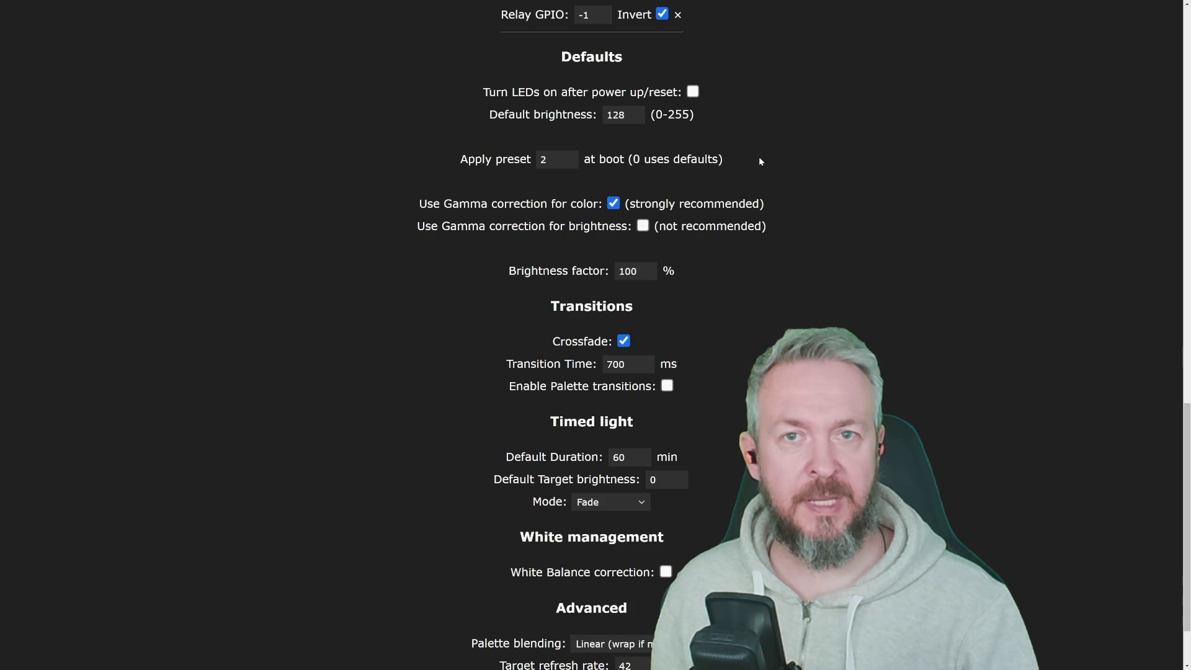
{"action": "scroll", "coordinate": [485, 198], "scroll_direction": "down", "scroll_amount": 2}
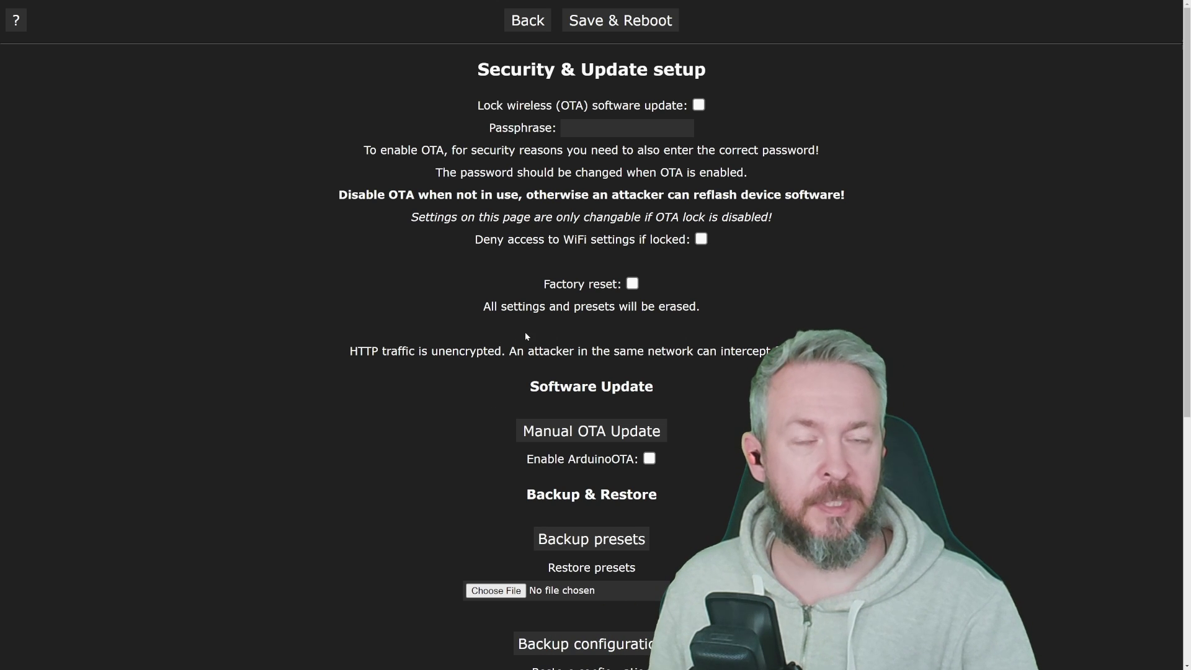
{"action": "scroll", "coordinate": [524, 336], "scroll_direction": "down", "scroll_amount": 6}
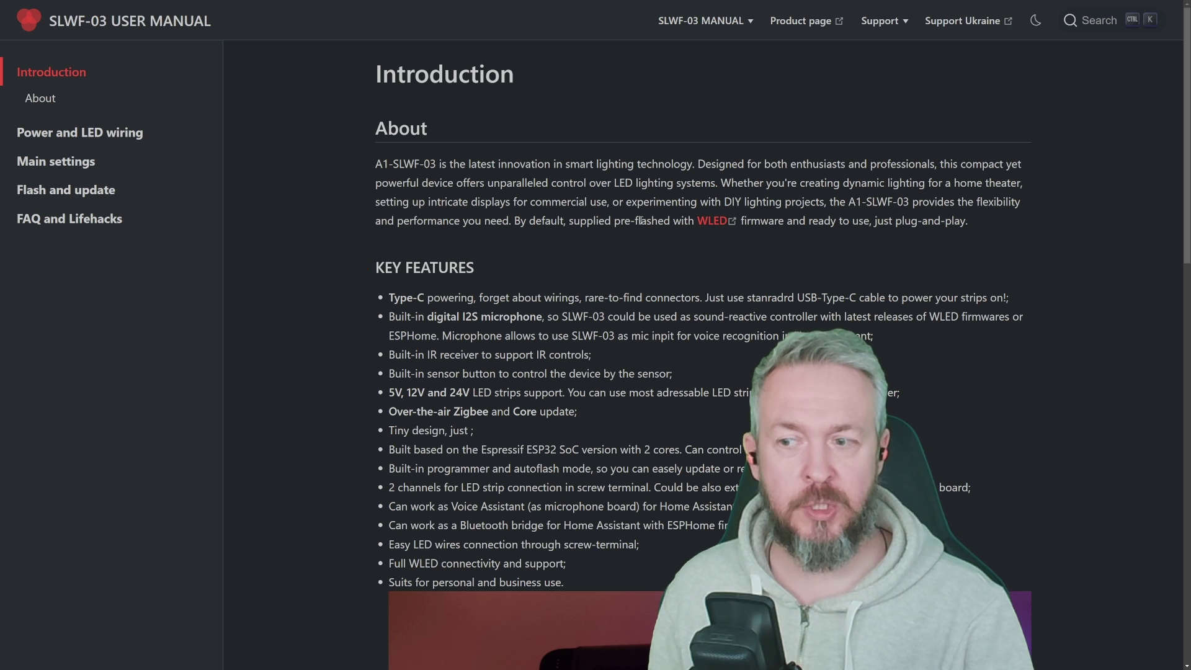
- Scroll the manual to the Flashing and updating section's SMLIGHT web-flasher steps
{"action": "scroll", "coordinate": [643, 310], "scroll_direction": "down", "scroll_amount": 10}
{"action": "scroll", "coordinate": [599, 268], "scroll_direction": "down", "scroll_amount": 10}
{"action": "scroll", "coordinate": [620, 280], "scroll_direction": "down", "scroll_amount": 3}
{"action": "scroll", "coordinate": [621, 281], "scroll_direction": "down", "scroll_amount": 11}
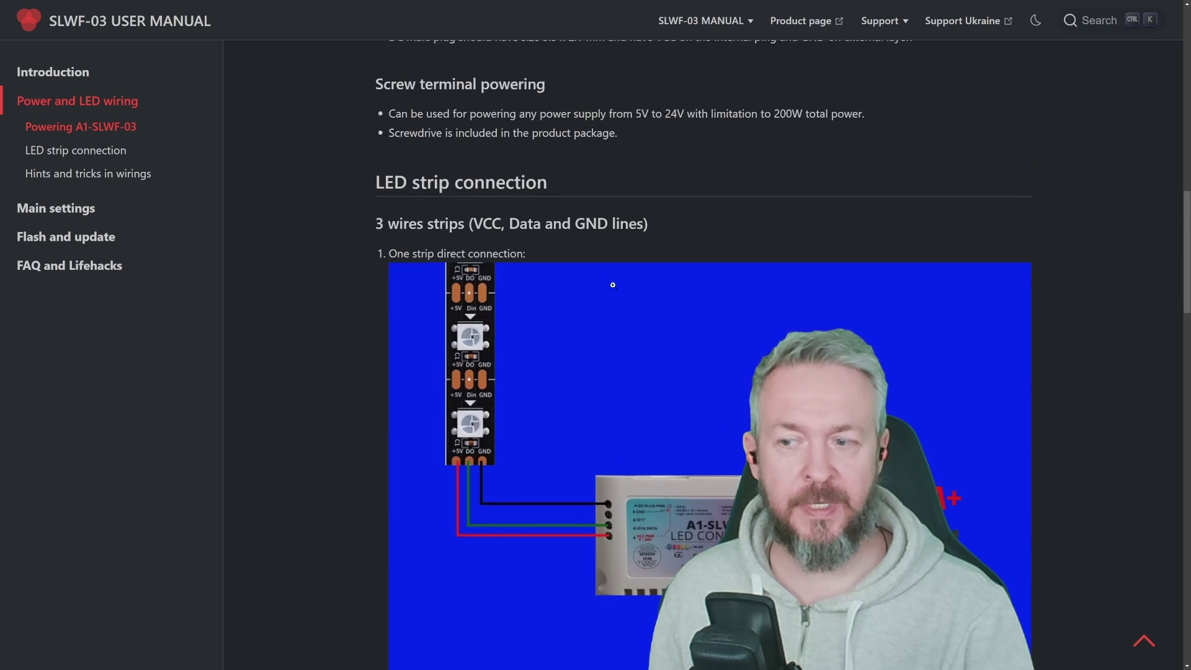
{"action": "scroll", "coordinate": [697, 179], "scroll_direction": "down", "scroll_amount": 8}
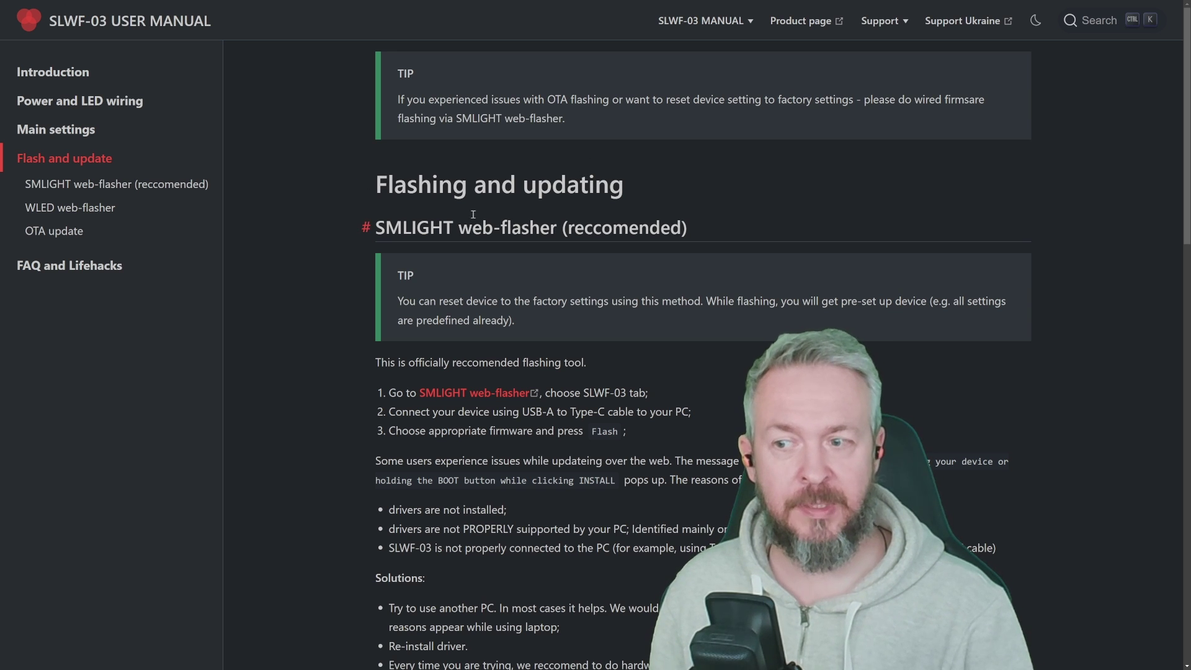
{"action": "scroll", "coordinate": [555, 231], "scroll_direction": "down", "scroll_amount": 15}
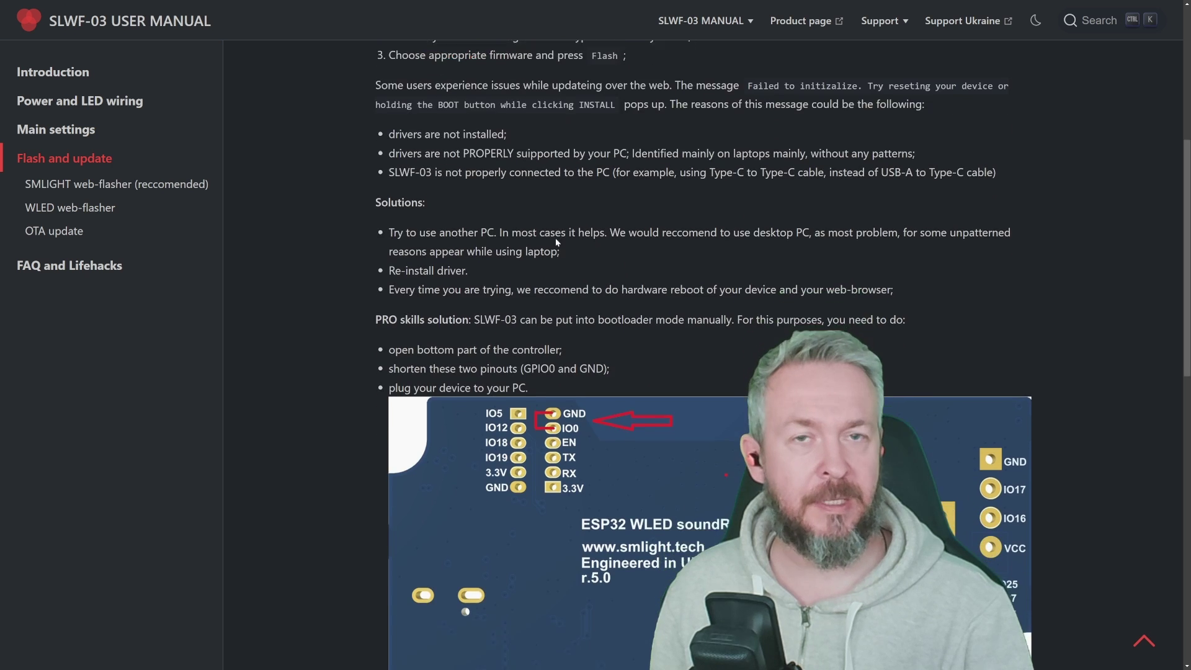
{"action": "scroll", "coordinate": [555, 240], "scroll_direction": "down", "scroll_amount": 2}
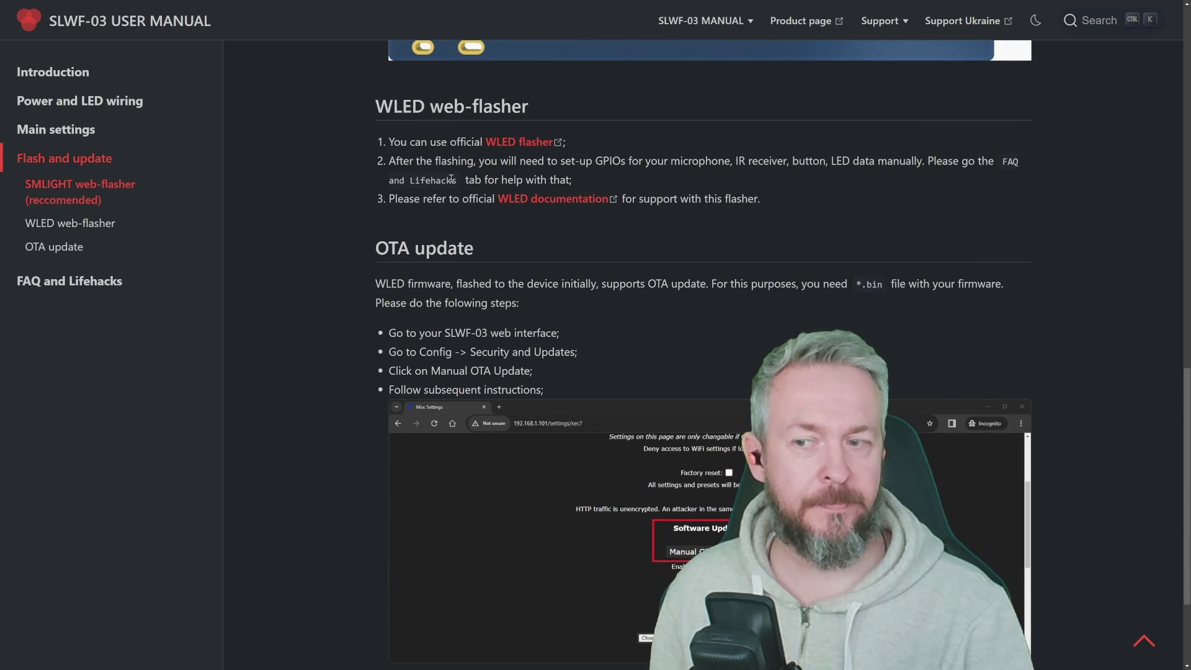
{"action": "scroll", "coordinate": [451, 179], "scroll_direction": "down", "scroll_amount": 2}
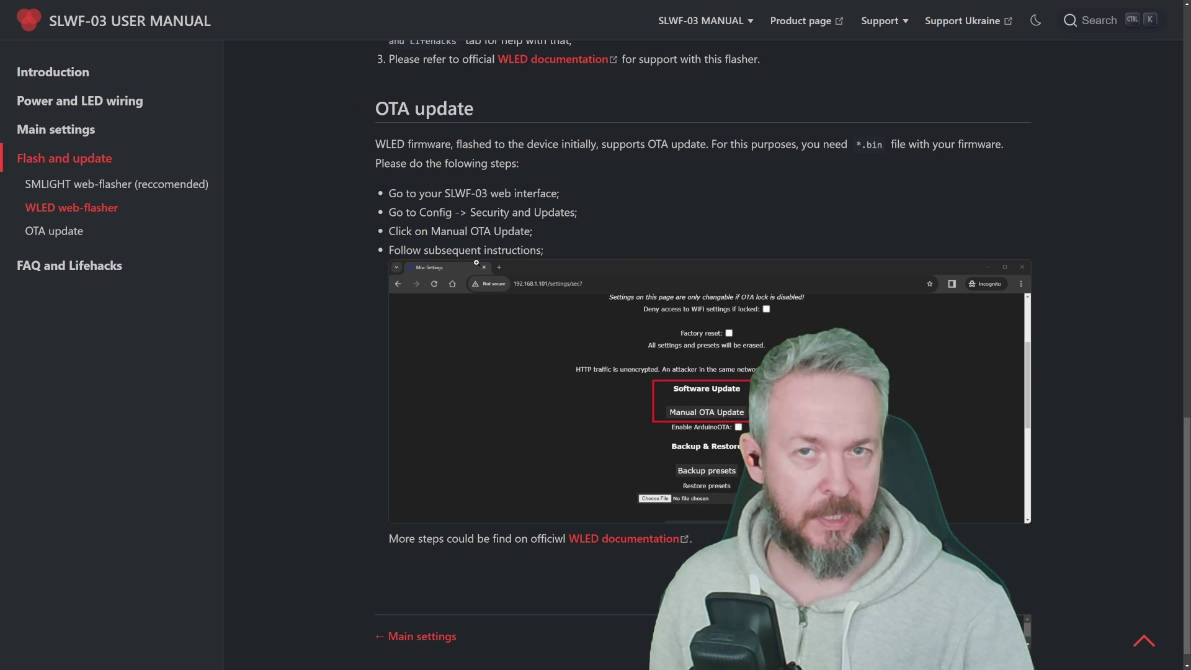
{"action": "scroll", "coordinate": [477, 262], "scroll_direction": "up", "scroll_amount": 15}
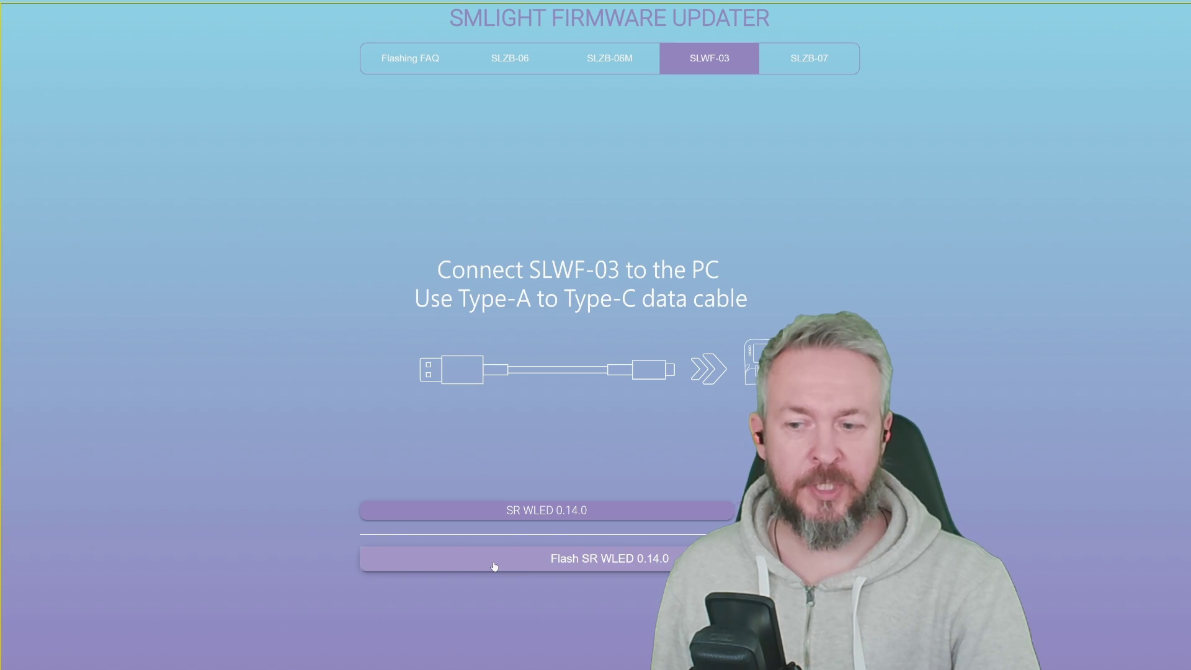
- Start Flash SR WLED 0.14.0 and connect to the USB Single Serial port COM8
{"action": "left_click", "coordinate": [494, 567]}
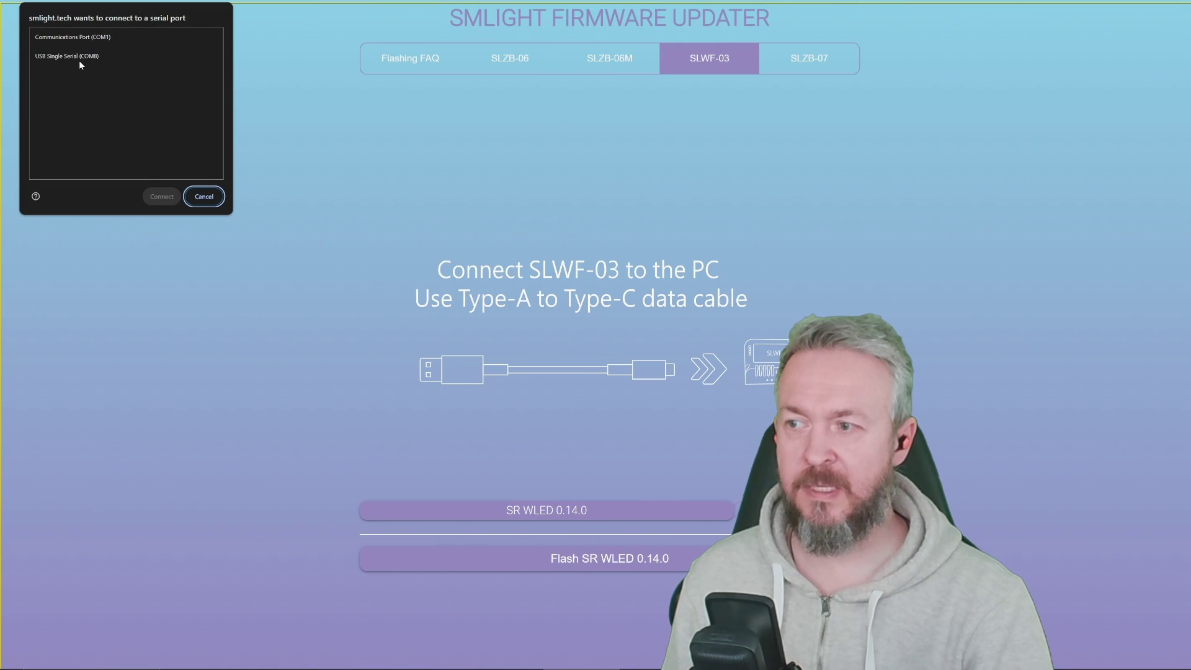
{"action": "left_click", "coordinate": [80, 56]}
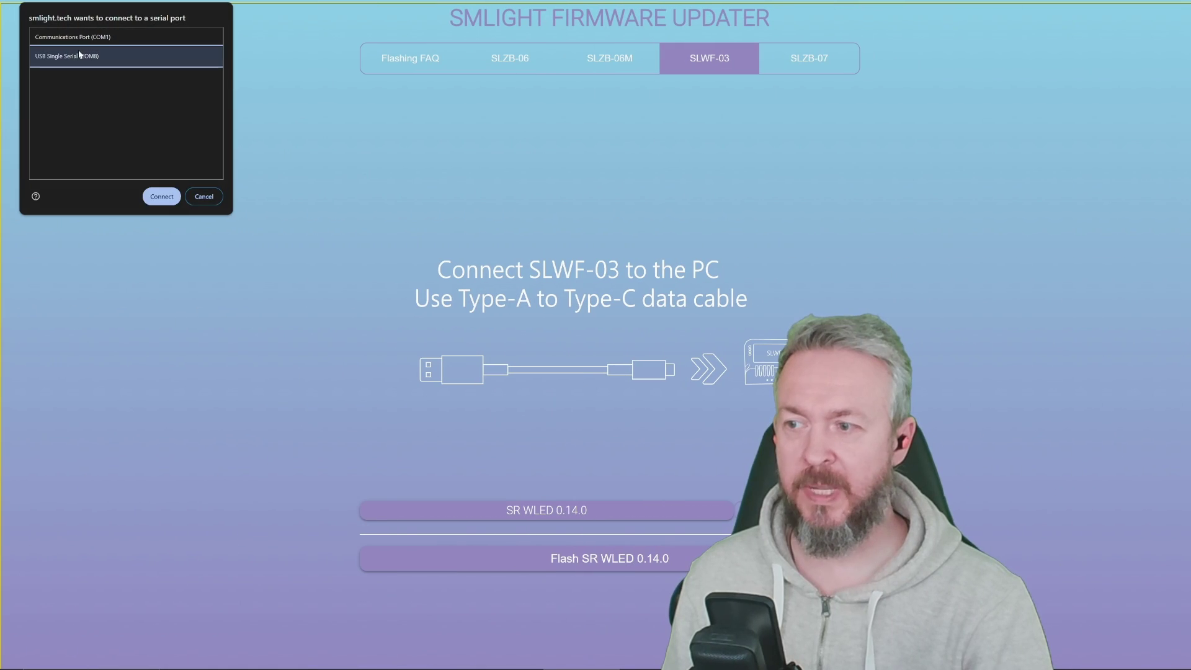
{"action": "left_click", "coordinate": [160, 197]}
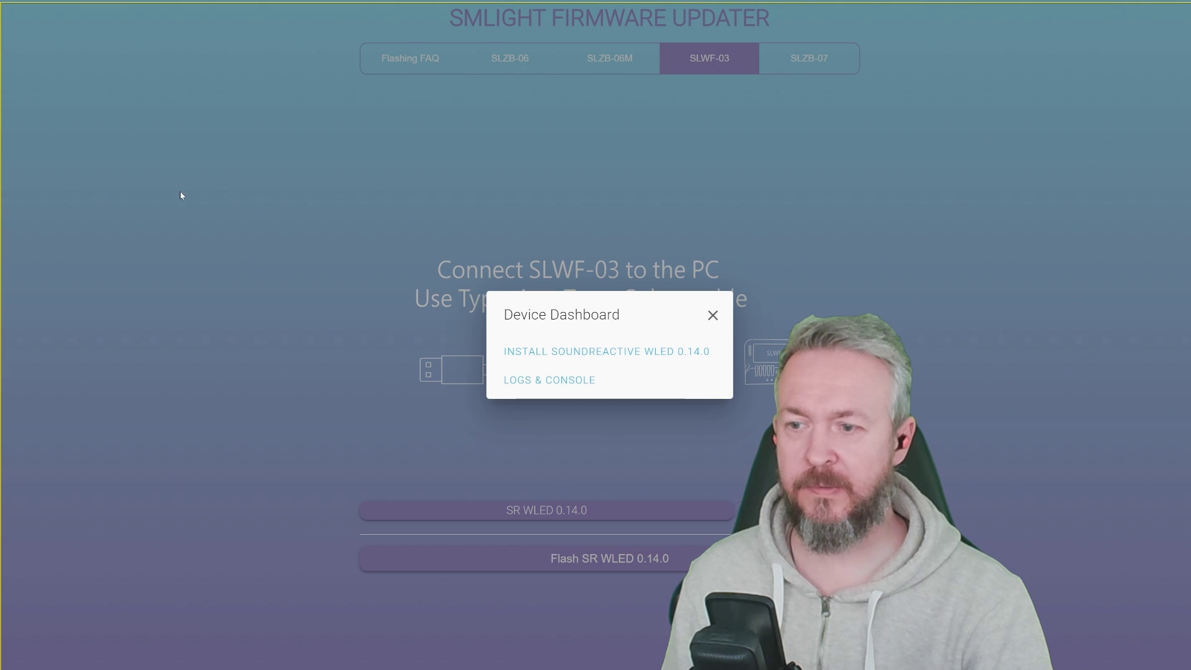
- Install SoundReactive WLED 0.14.0, confirm, and finish with Next
{"action": "left_click", "coordinate": [564, 356]}
{"action": "left_click", "coordinate": [712, 407]}
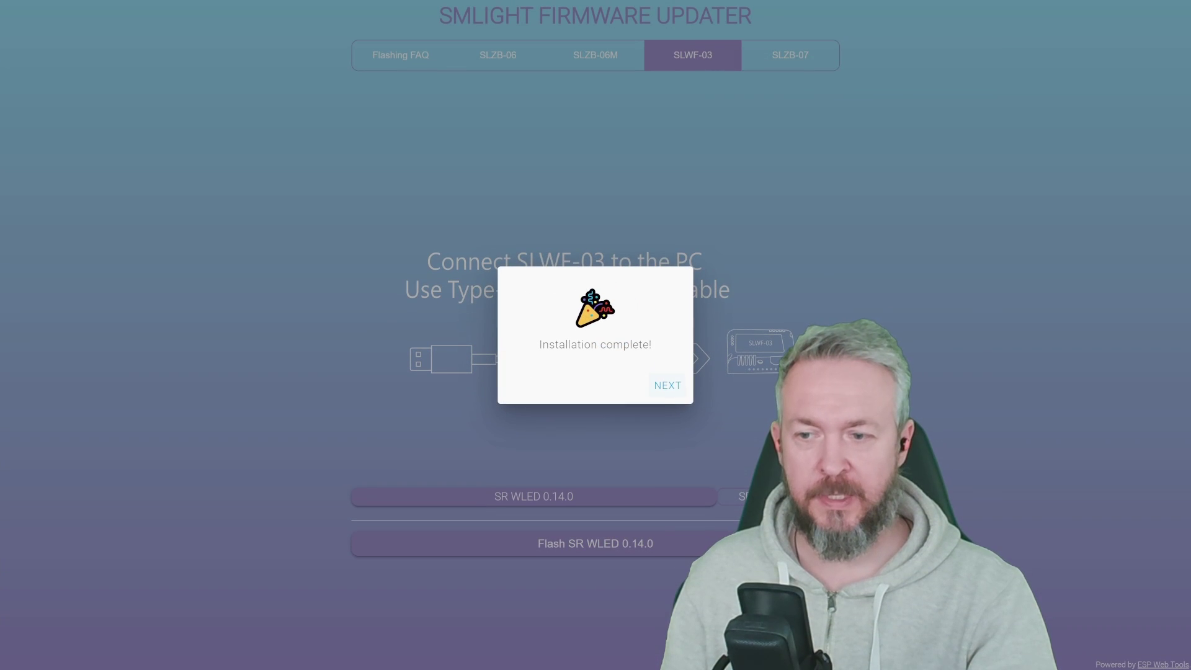
{"action": "left_click", "coordinate": [678, 387]}
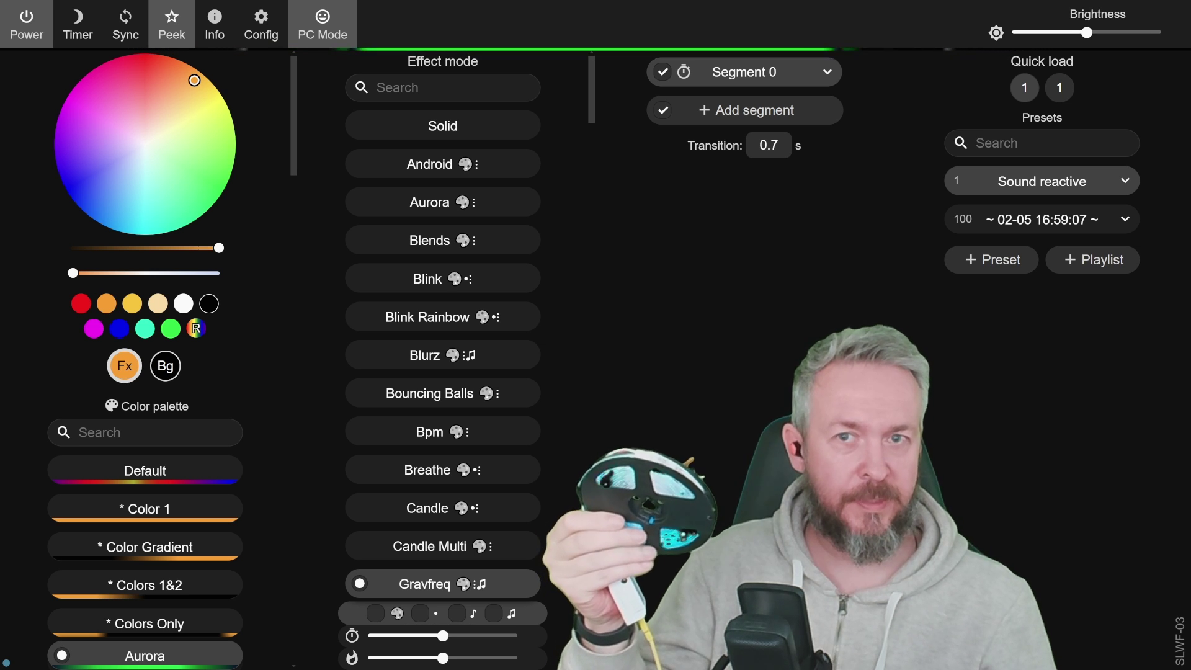
- Filter to sound-reactive effects and try Gravcenter, Gravcentric, Gravimeter, Juggles, then Pixels
{"action": "left_click", "coordinate": [466, 613]}
{"action": "left_click", "coordinate": [431, 170]}
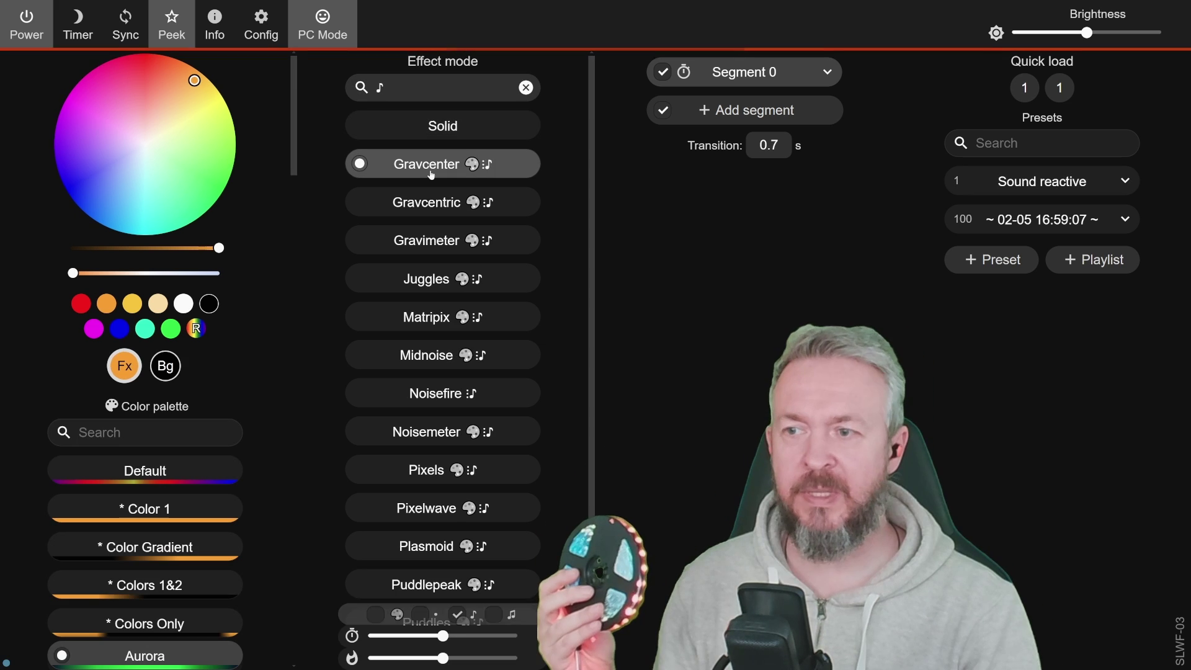
{"action": "left_click", "coordinate": [427, 203]}
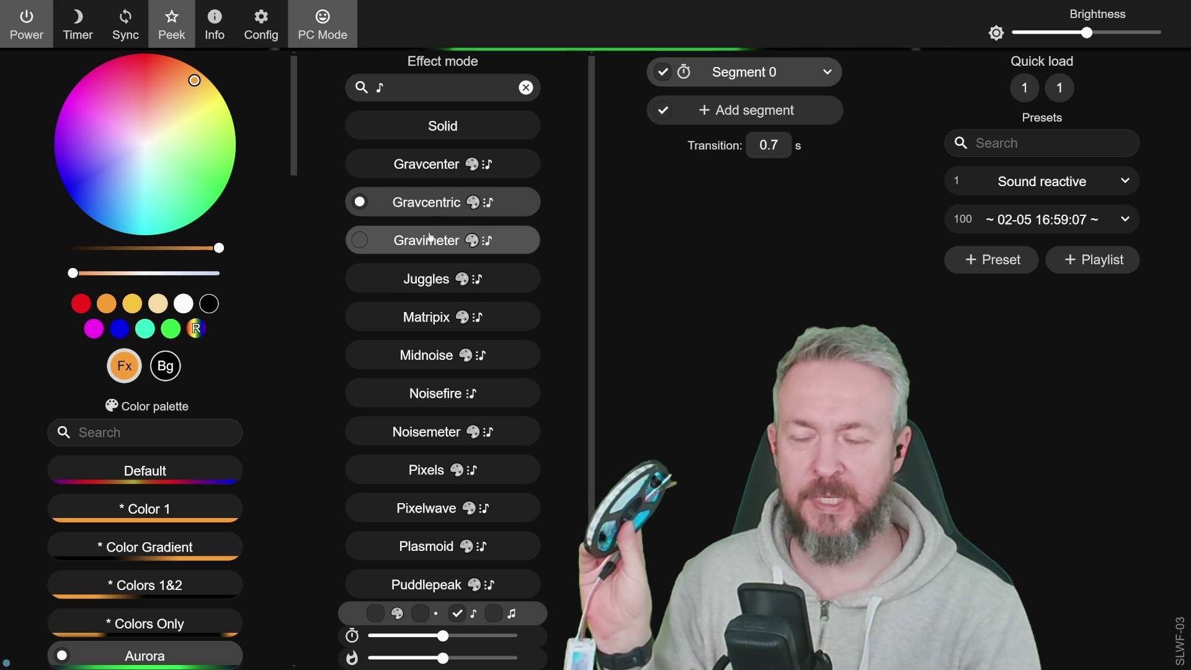
{"action": "left_click", "coordinate": [429, 238]}
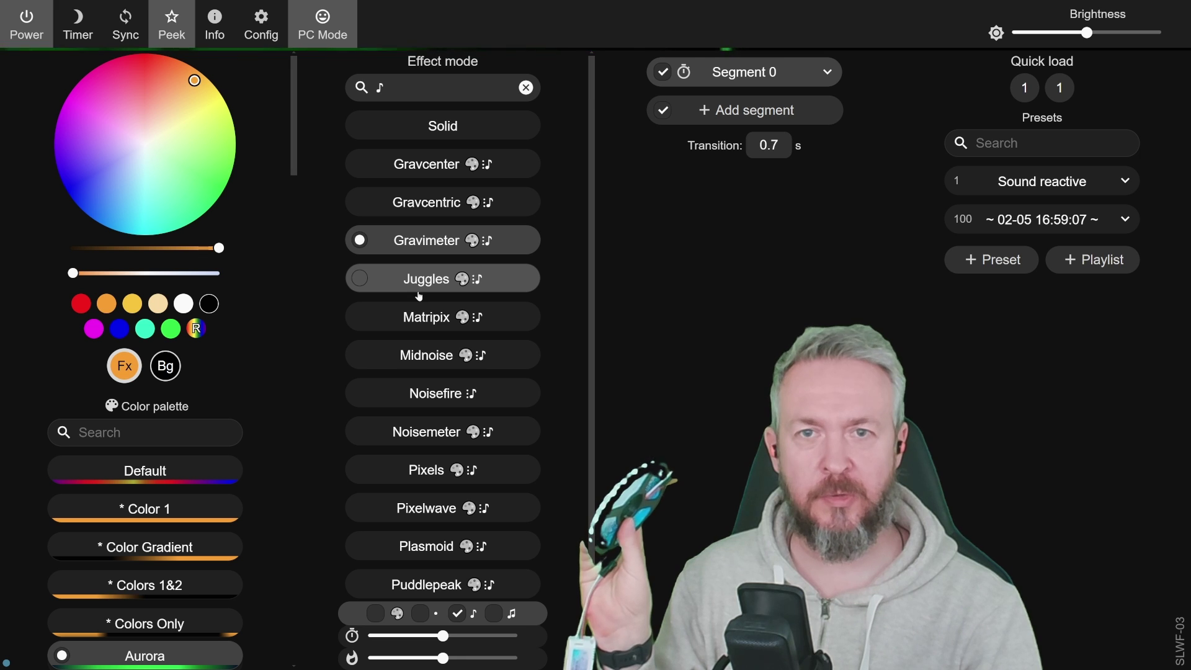
{"action": "left_click", "coordinate": [419, 284]}
{"action": "left_click", "coordinate": [434, 470]}
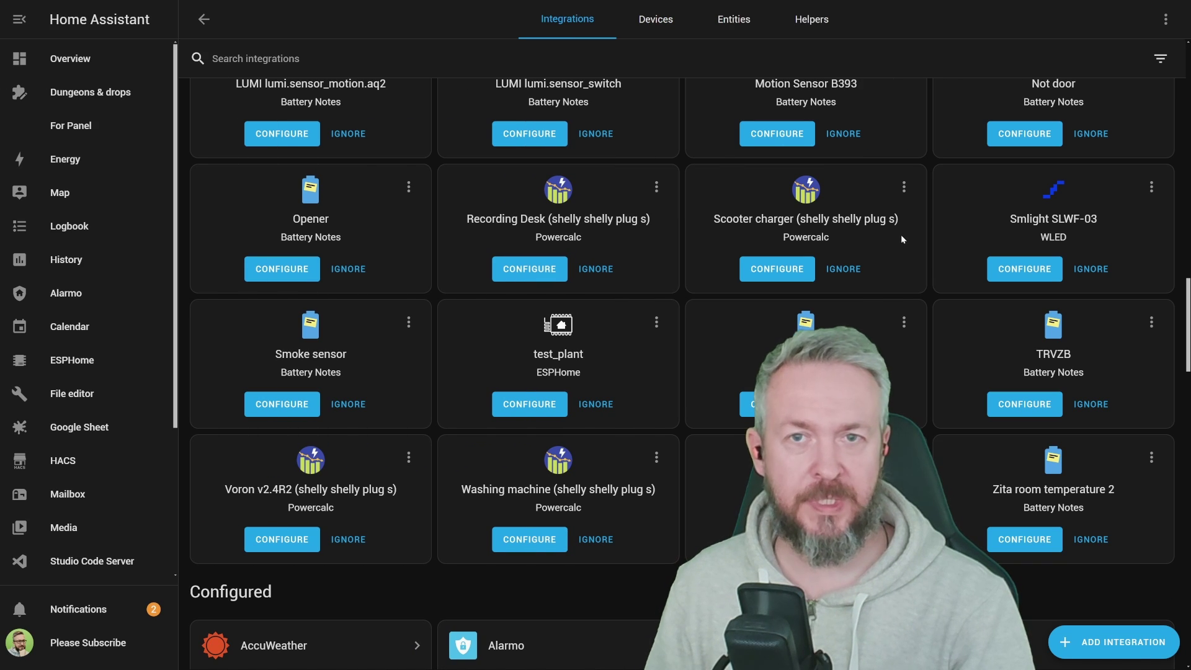
- Check notifications, then configure and submit the discovered Smlight SLWF-03 WLED device
{"action": "left_click", "coordinate": [74, 609]}
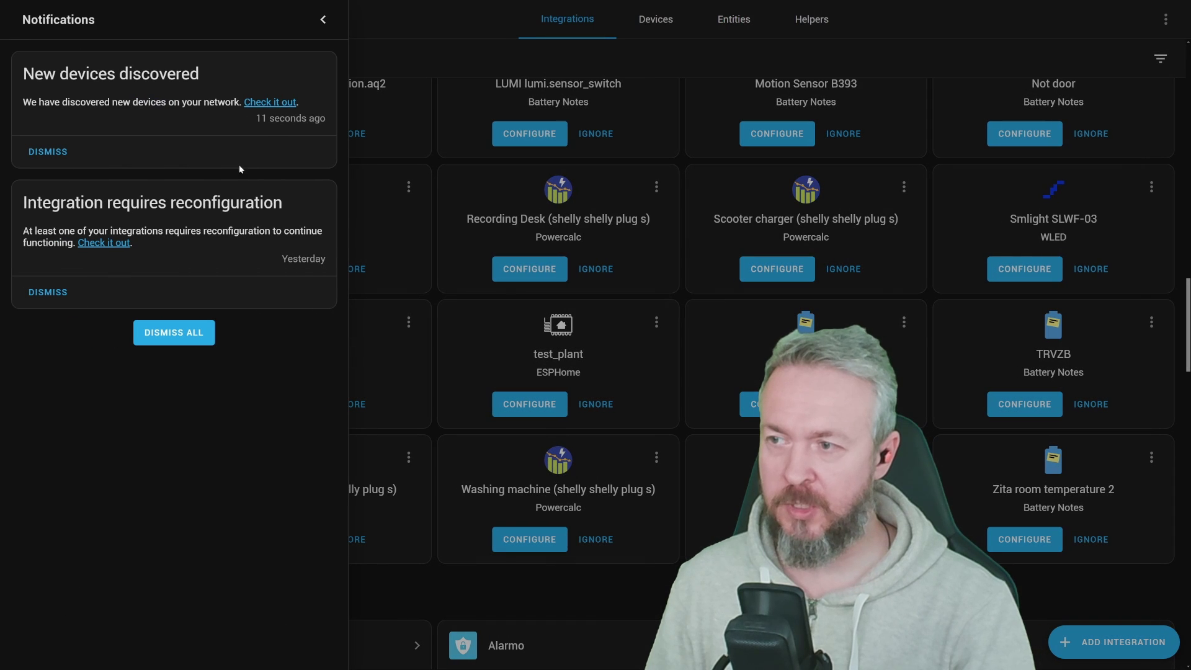
{"action": "left_click", "coordinate": [578, 71]}
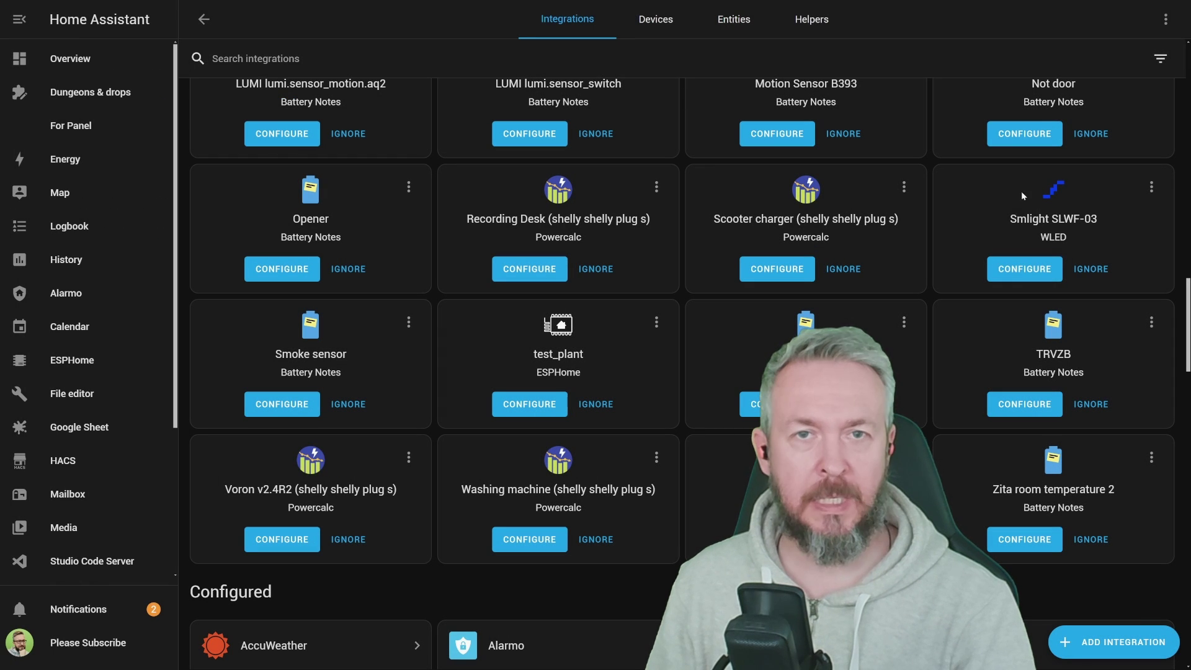
{"action": "left_click", "coordinate": [1018, 269]}
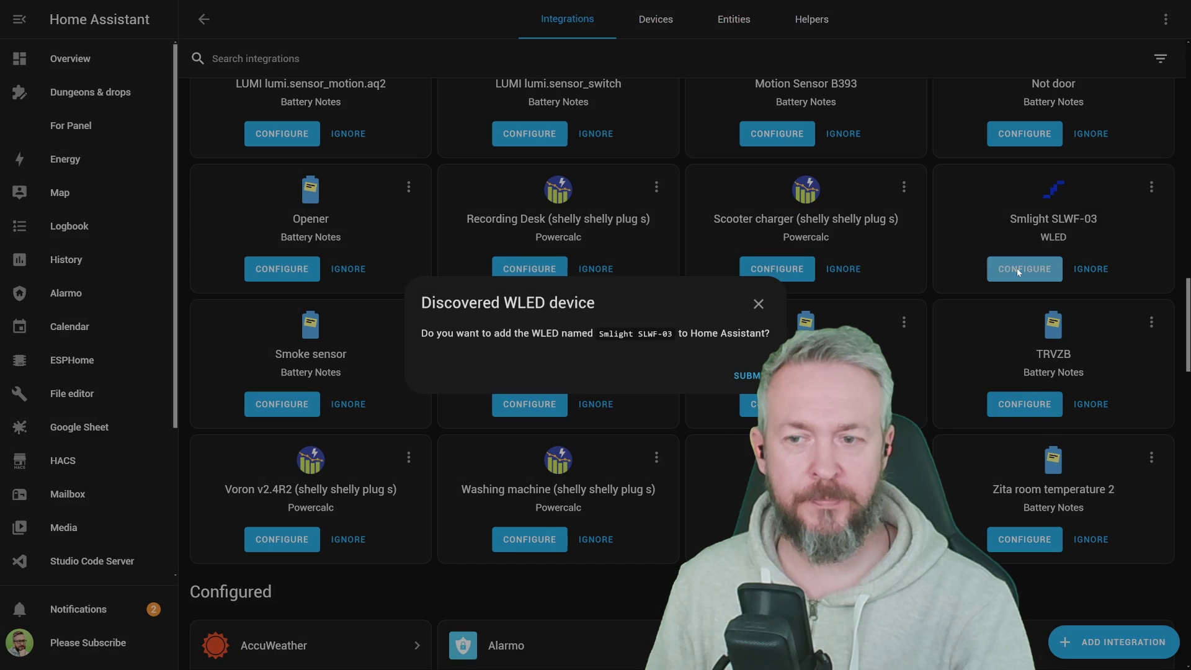
{"action": "left_click", "coordinate": [724, 375]}
- Assign the new device to the Loft area and finish setup
{"action": "left_click", "coordinate": [558, 380]}
{"action": "left_click", "coordinate": [586, 456]}
{"action": "left_click", "coordinate": [701, 427]}
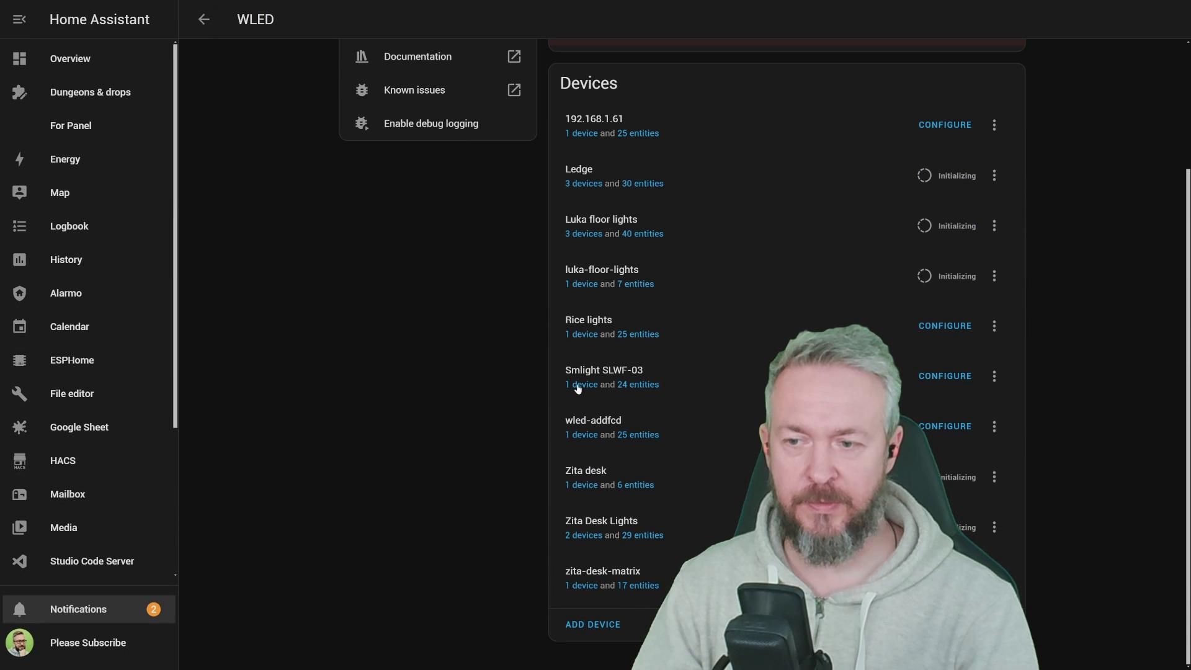
- Open the Stream-Desk device page and toggle its light off and back on
{"action": "left_click", "coordinate": [577, 384]}
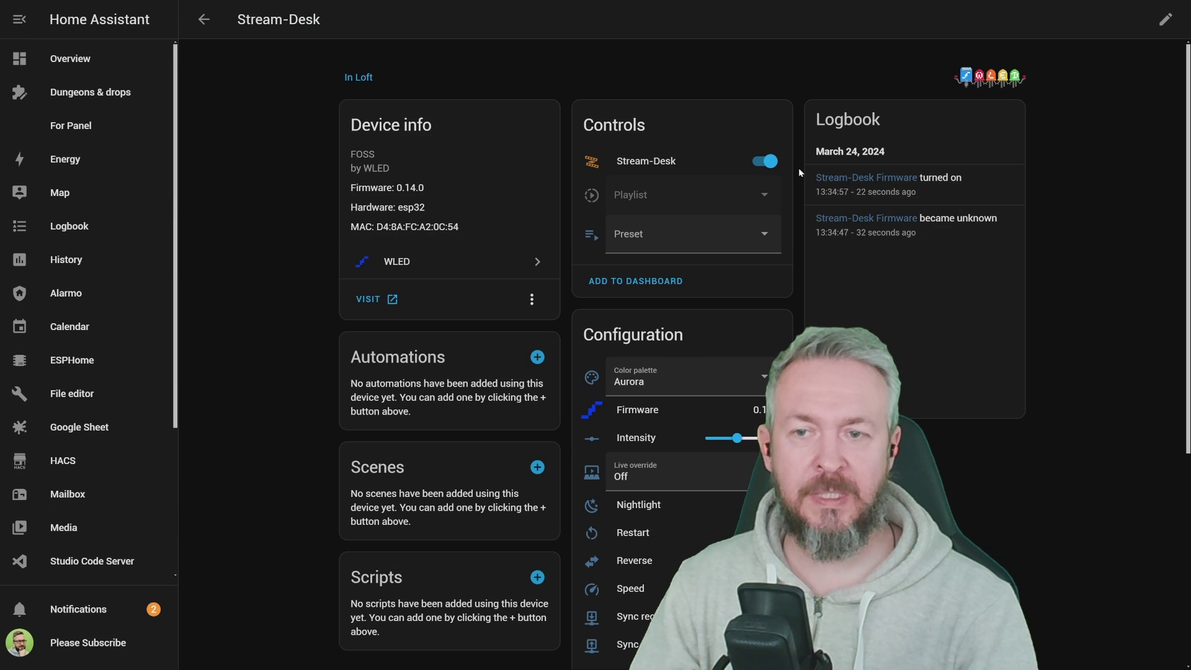
{"action": "left_click", "coordinate": [767, 162]}
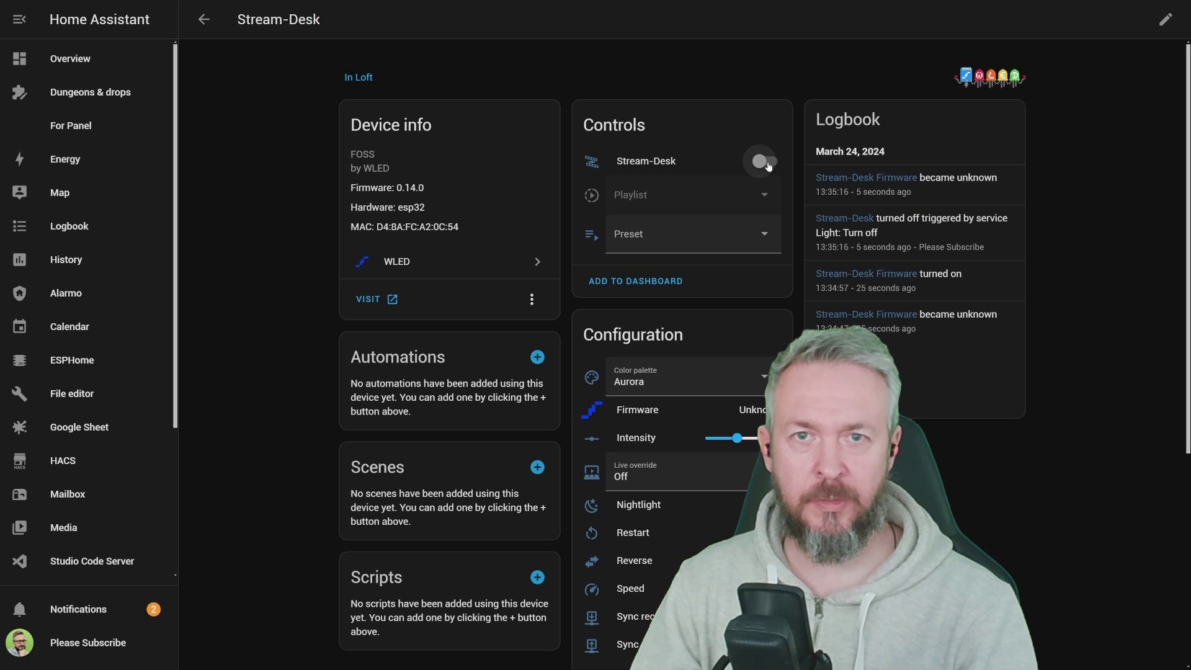
{"action": "left_click", "coordinate": [767, 163]}
- Run the Sound reactive preset from the Preset list and scroll down the device page
{"action": "left_click", "coordinate": [749, 242]}
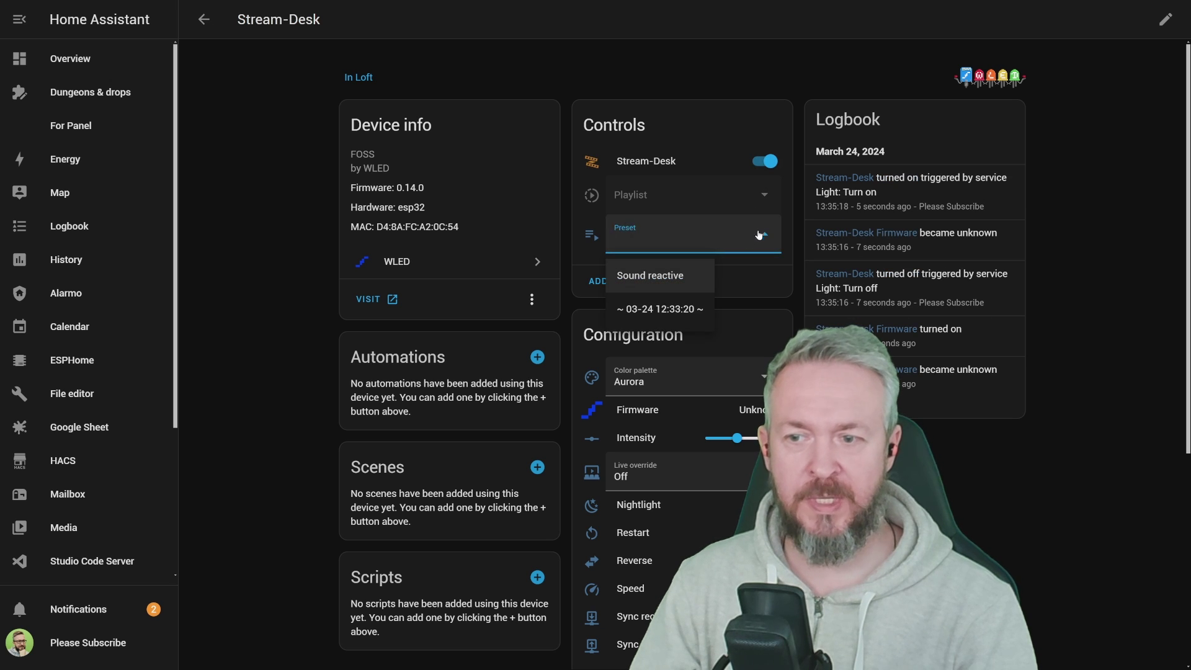
{"action": "left_click", "coordinate": [648, 274]}
{"action": "scroll", "coordinate": [760, 199], "scroll_direction": "down", "scroll_amount": 3}
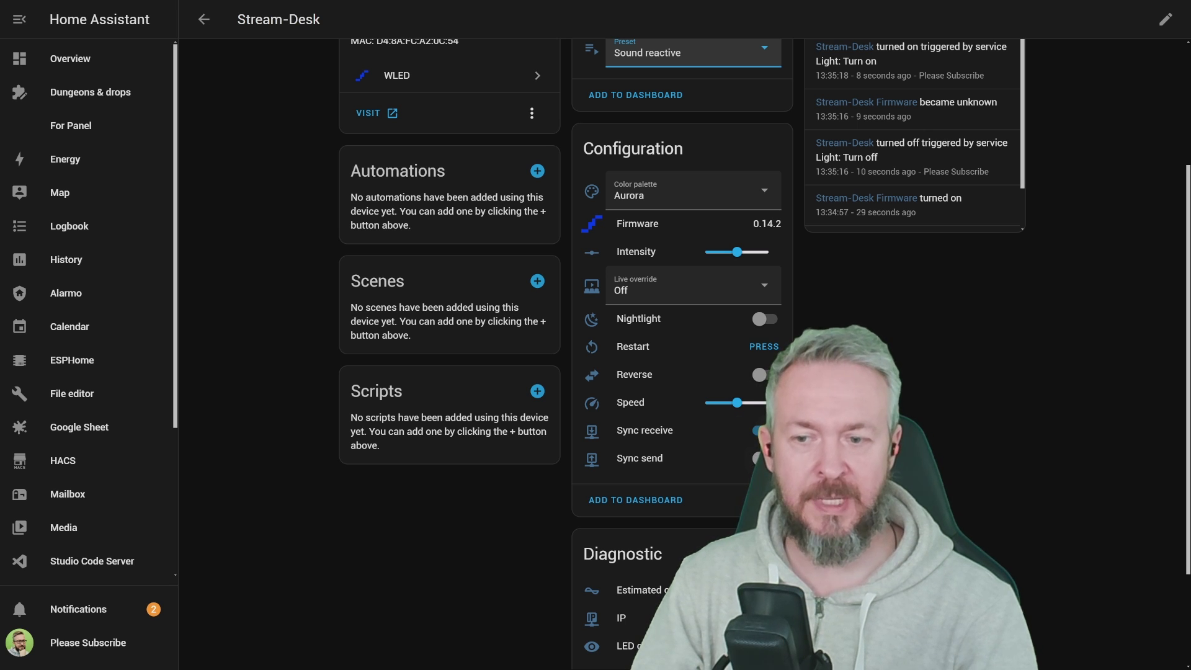
{"action": "scroll", "coordinate": [660, 426], "scroll_direction": "down", "scroll_amount": 2}
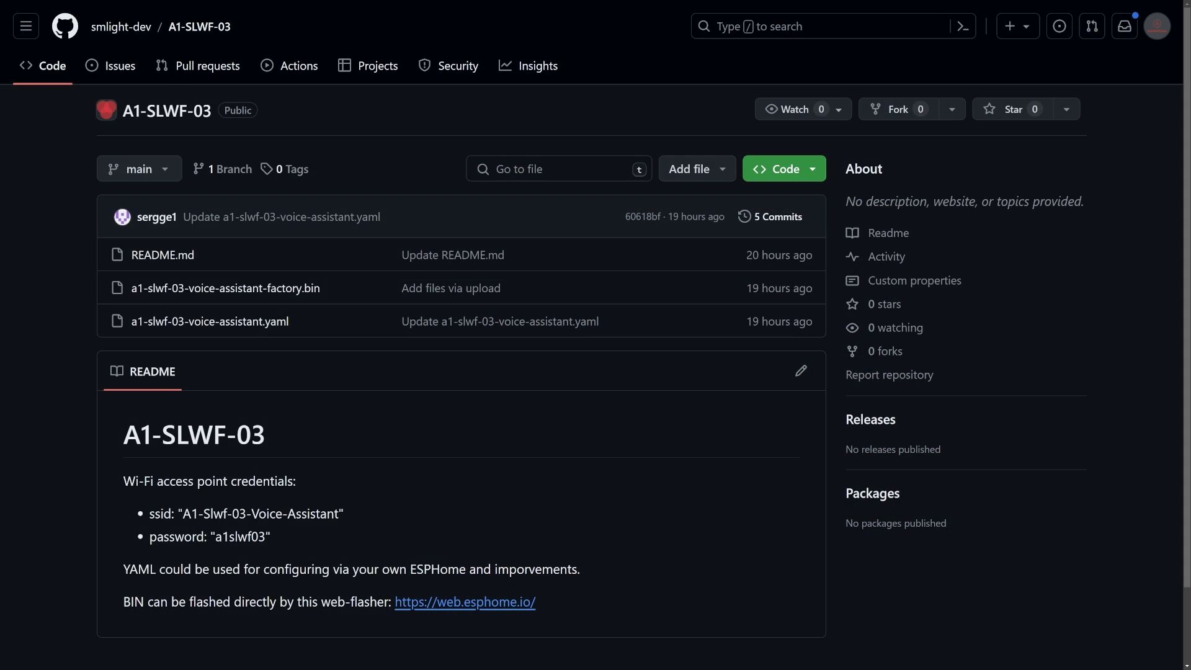
- Open a1-slwf-03-voice-assistant.yaml and read its microphone, voice_assistant and uptime sections to line 96
{"action": "scroll", "coordinate": [226, 243], "scroll_direction": "down", "scroll_amount": 2}
{"action": "left_click", "coordinate": [226, 242]}
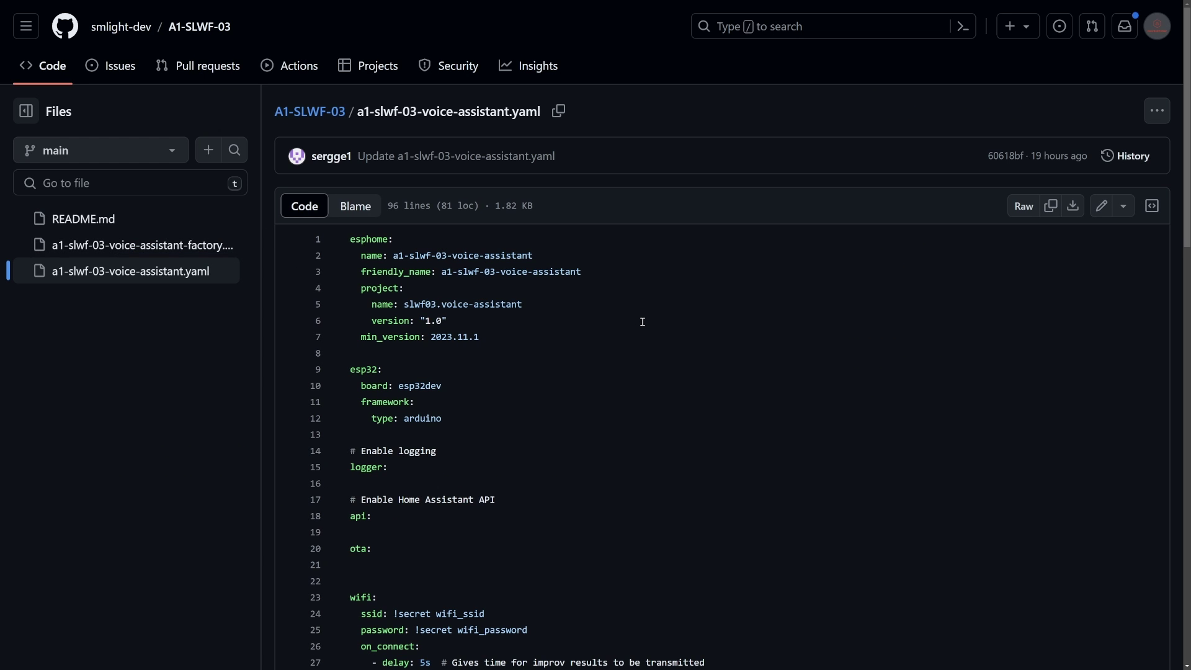
{"action": "scroll", "coordinate": [642, 322], "scroll_direction": "down", "scroll_amount": 10}
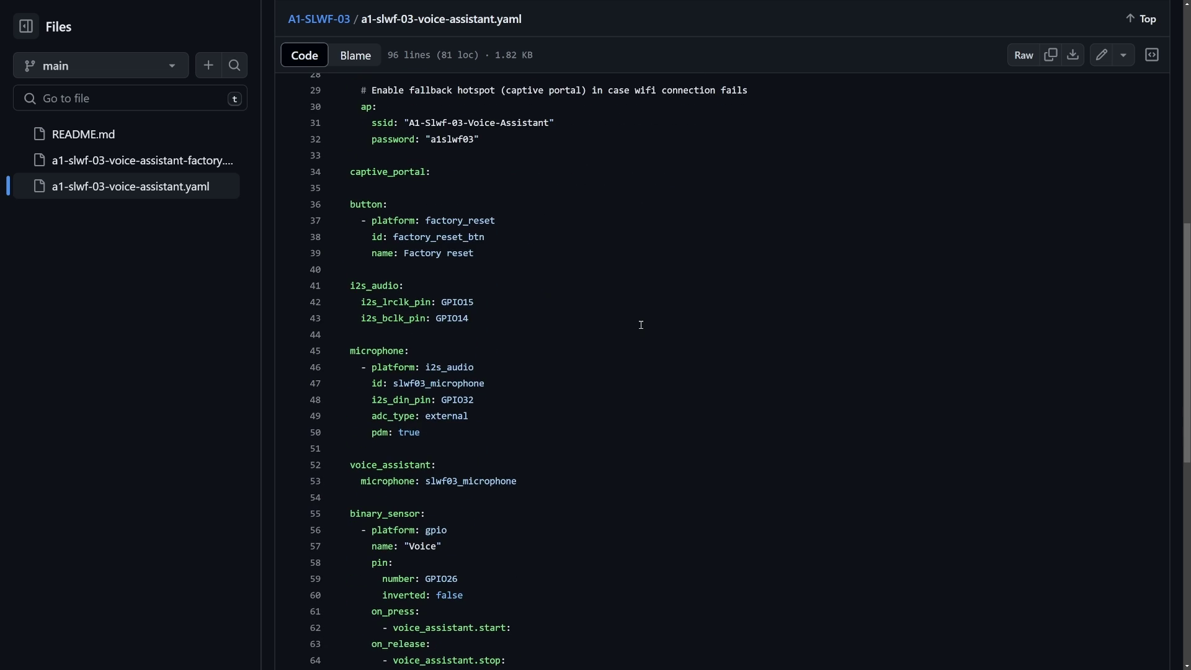
{"action": "scroll", "coordinate": [641, 325], "scroll_direction": "down", "scroll_amount": 12}
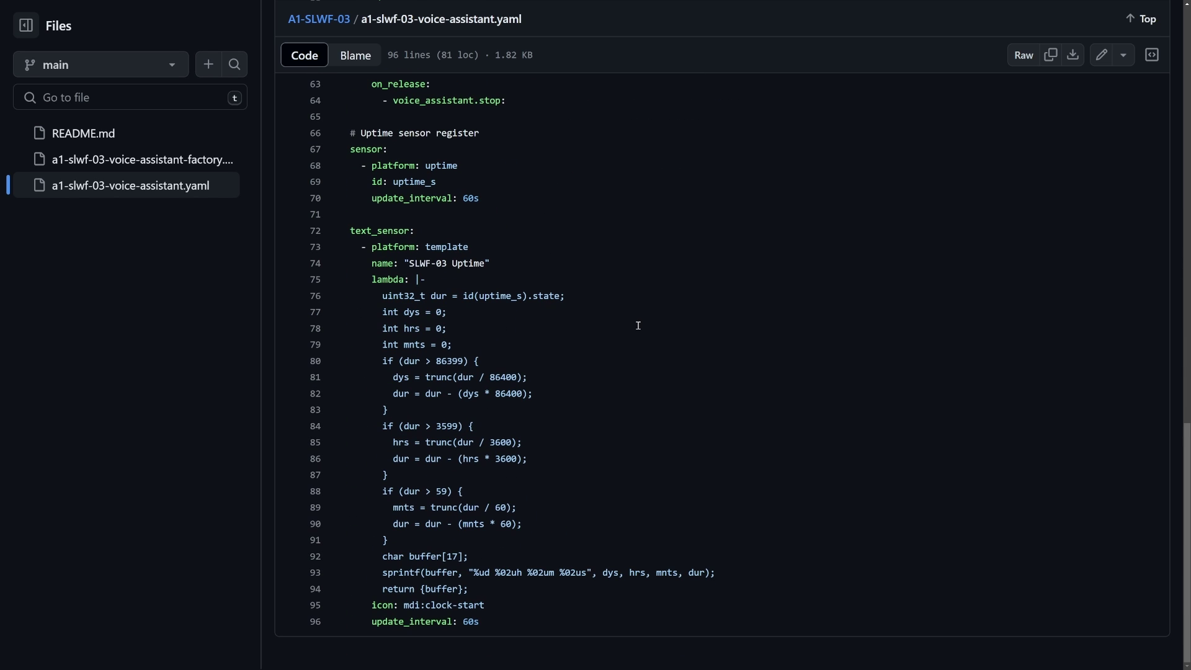